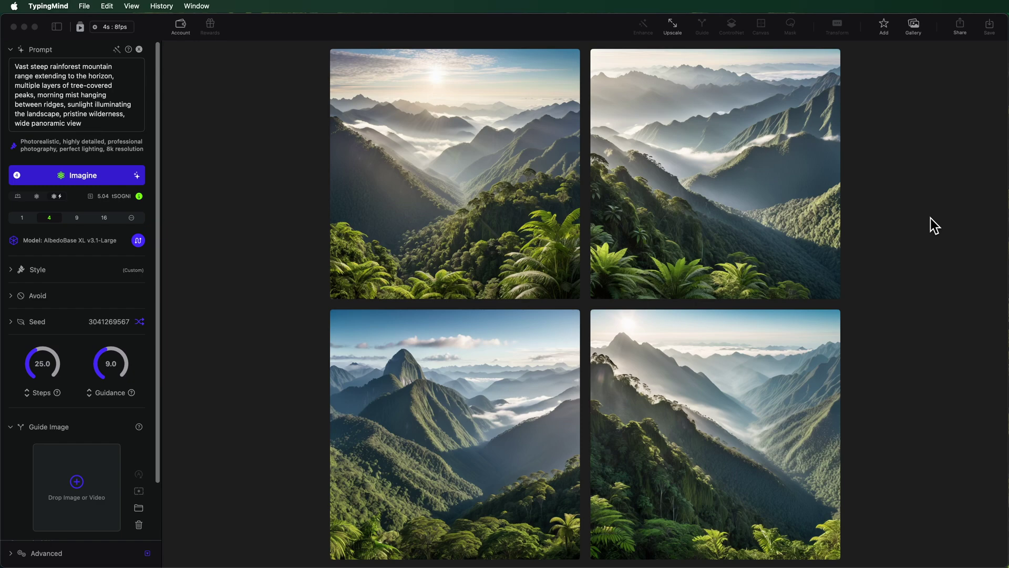
{"action": "left_click", "coordinate": [216, 231]}
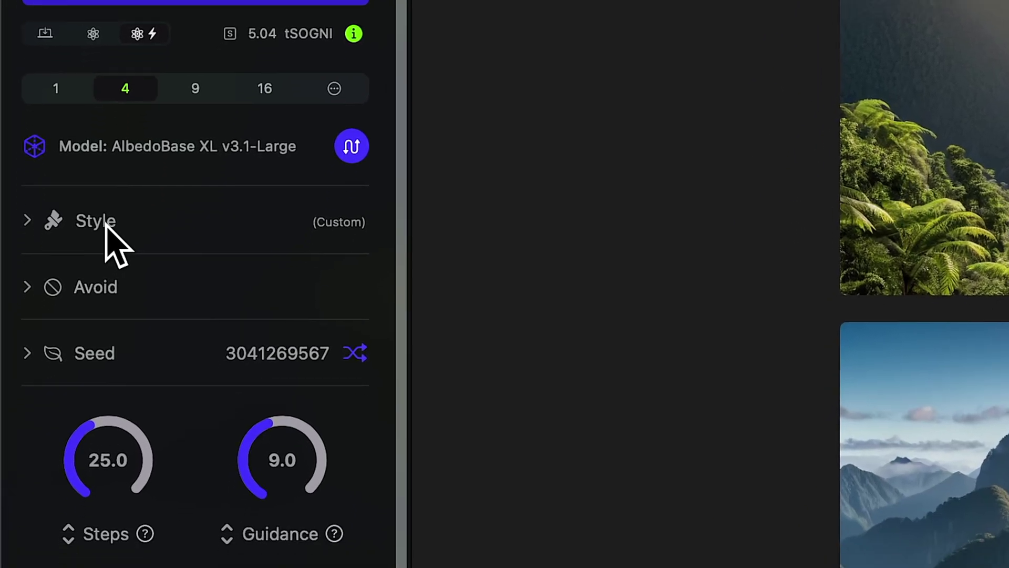
{"action": "left_click", "coordinate": [105, 221]}
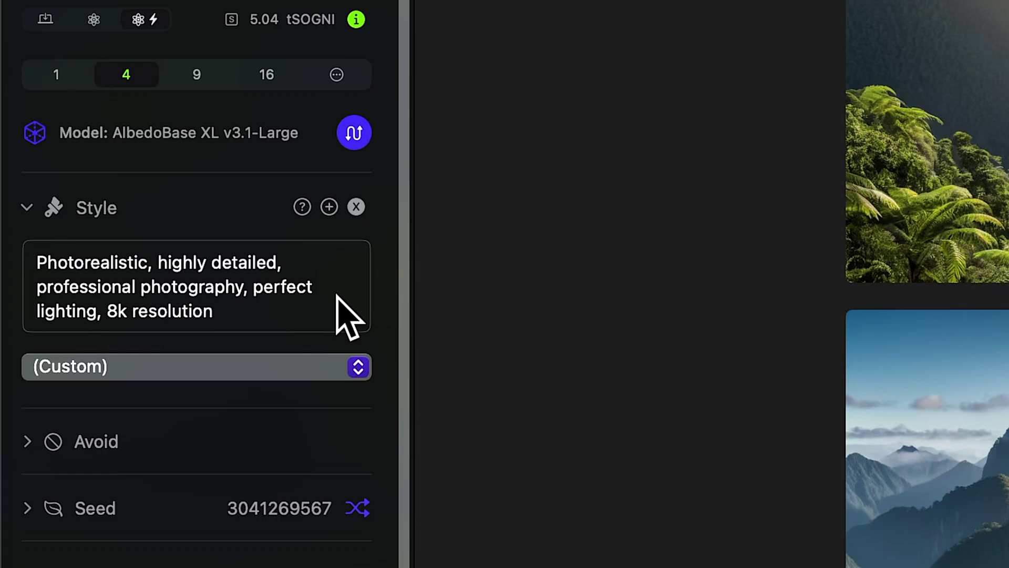
{"action": "left_click", "coordinate": [96, 208]}
{"action": "left_click", "coordinate": [95, 272]}
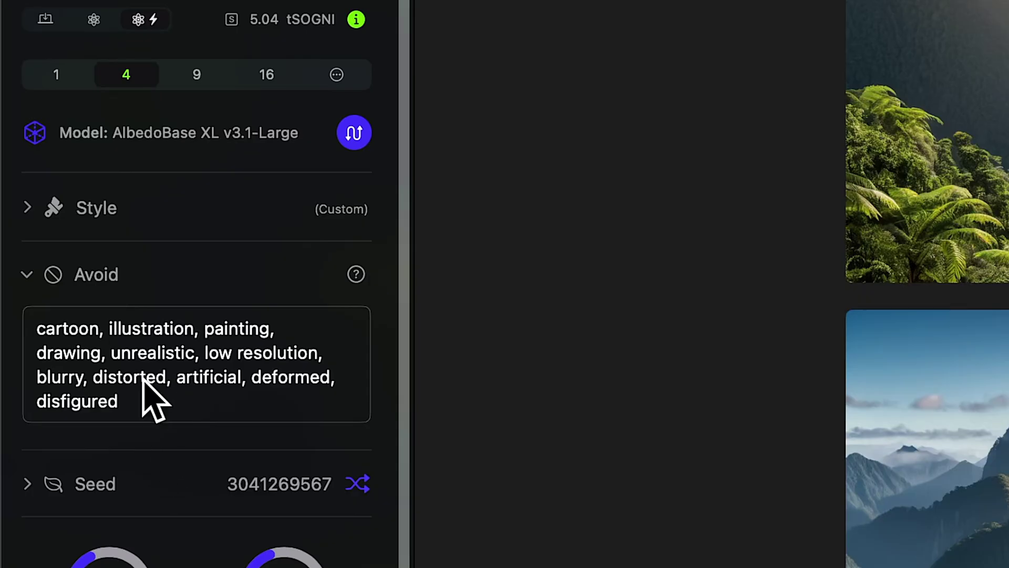
{"action": "left_click", "coordinate": [102, 274]}
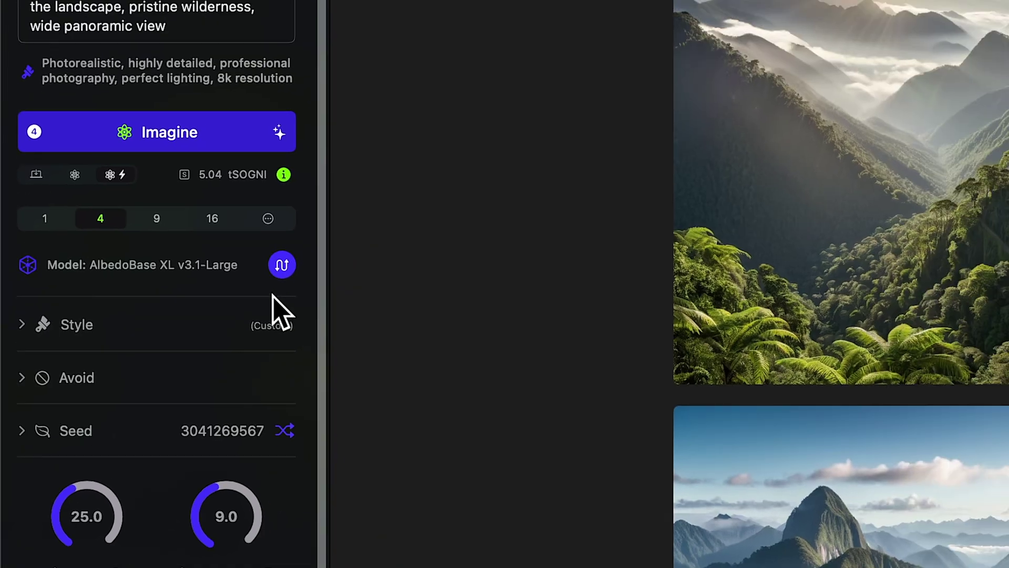
{"action": "left_click", "coordinate": [323, 181]}
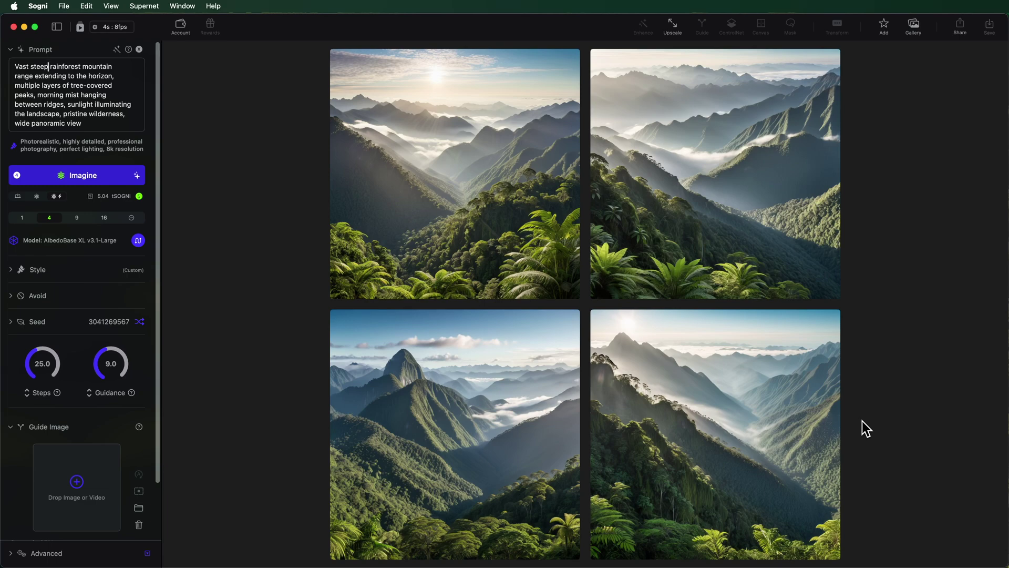
Step: Load the bottom-right mountain image as the guide image
{"action": "mouse_move", "coordinate": [793, 486]}
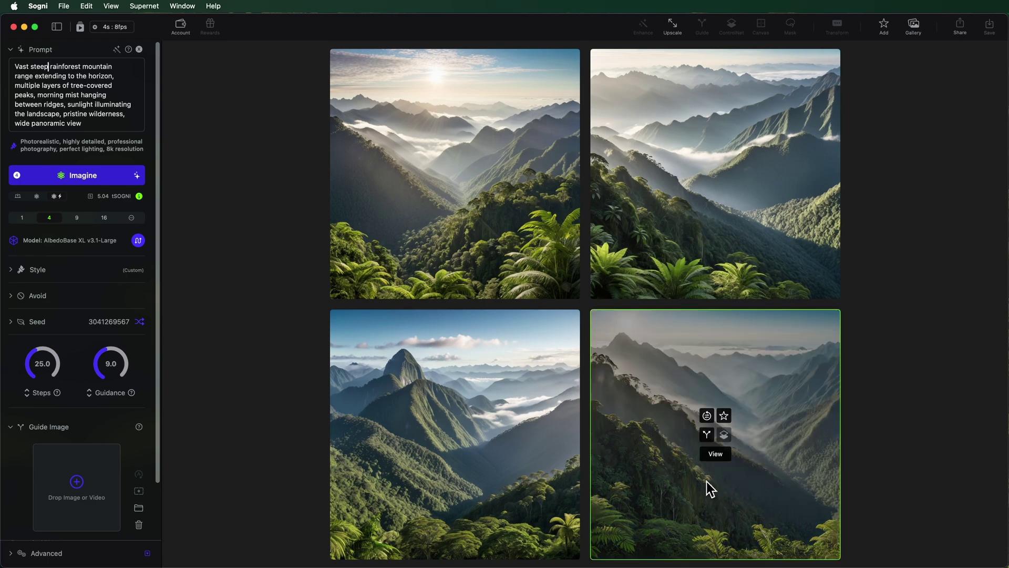
{"action": "mouse_move", "coordinate": [525, 235]}
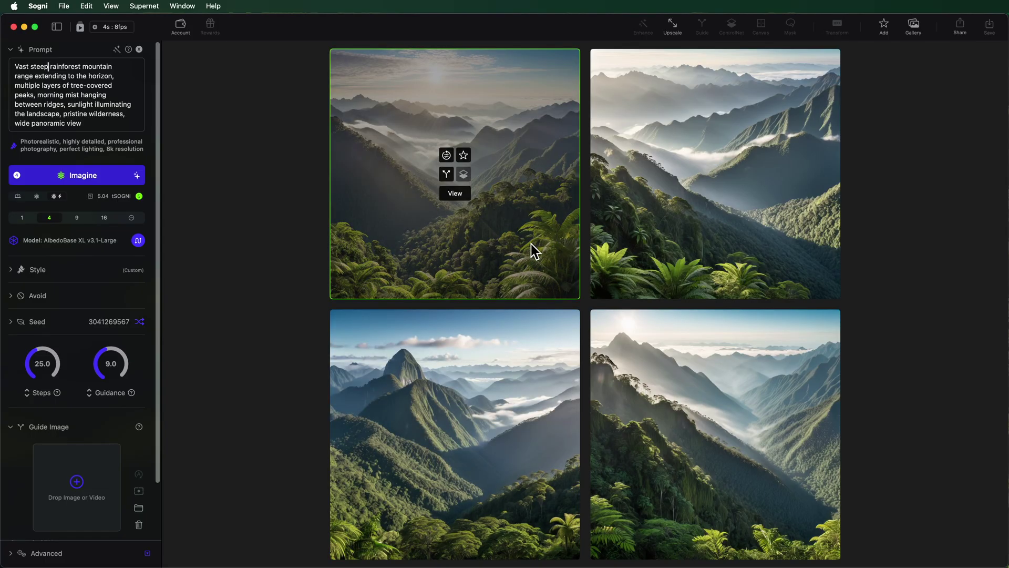
{"action": "mouse_move", "coordinate": [670, 477]}
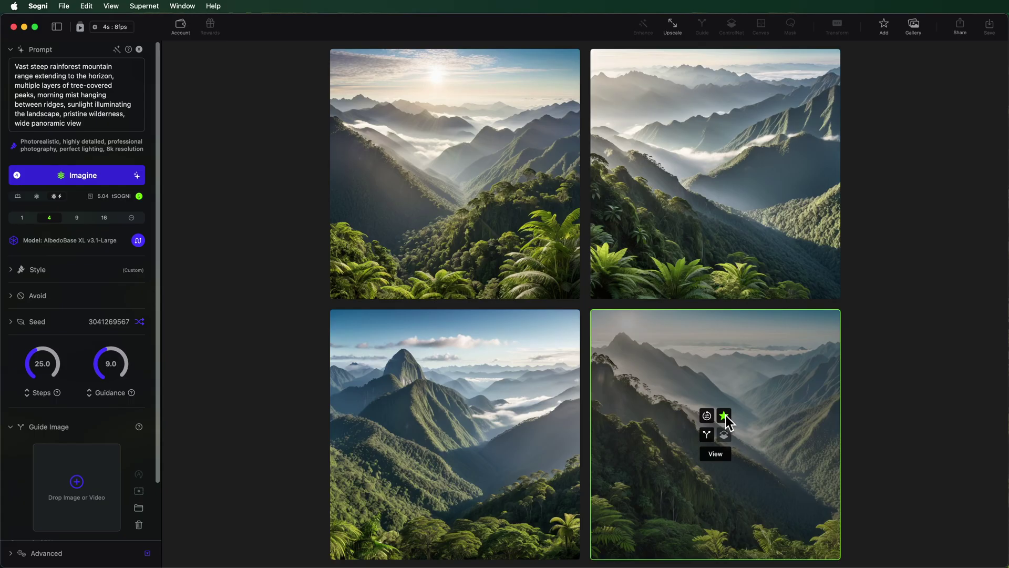
{"action": "left_click_drag", "start_coordinate": [629, 356], "coordinate": [76, 389]}
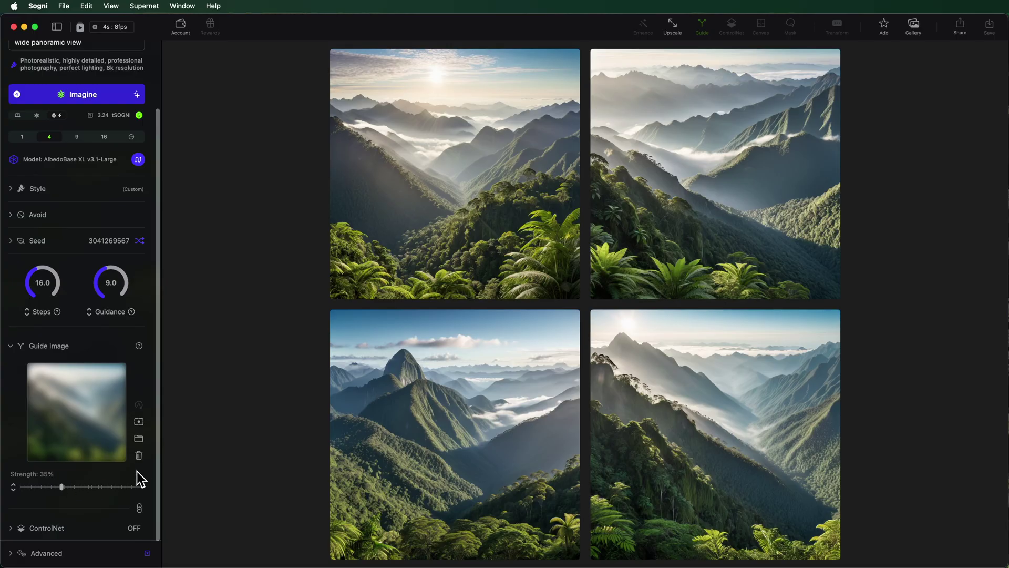
Step: Zoom the guide image to 4.0000x and offset it to -23px, 168px
{"action": "left_click", "coordinate": [139, 422]}
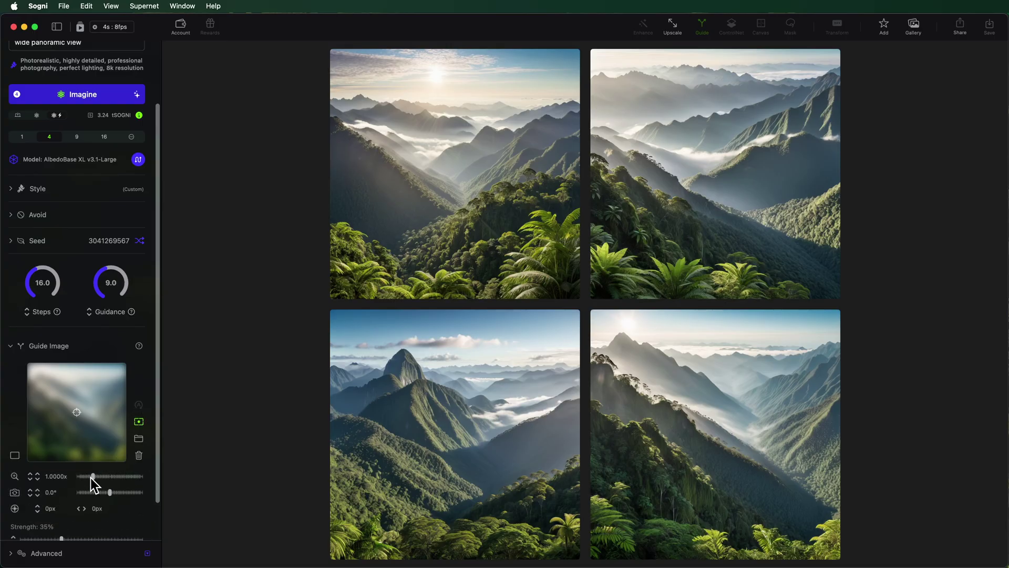
{"action": "left_click_drag", "start_coordinate": [94, 474], "coordinate": [162, 479]}
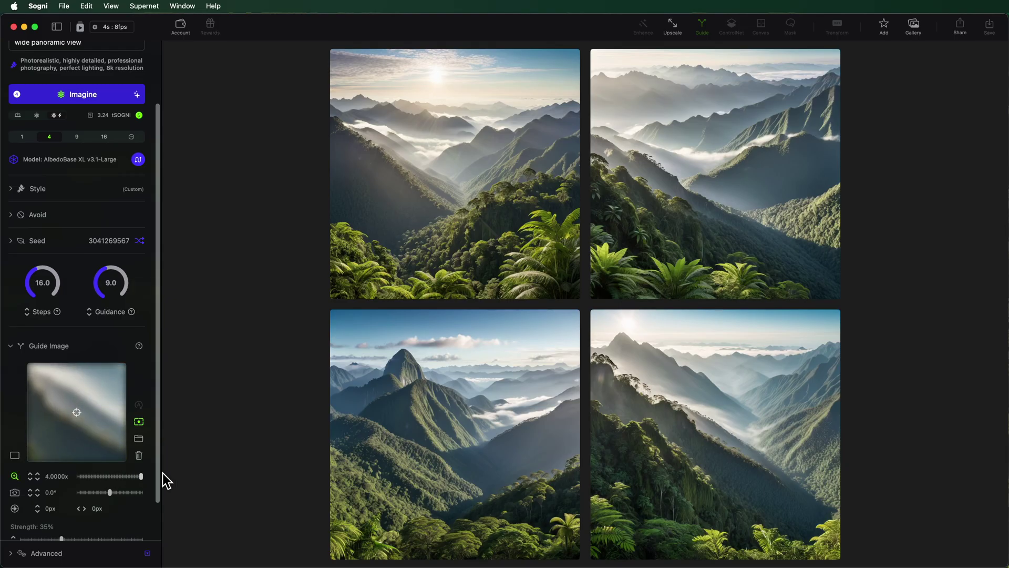
{"action": "left_click_drag", "start_coordinate": [49, 403], "coordinate": [126, 397]}
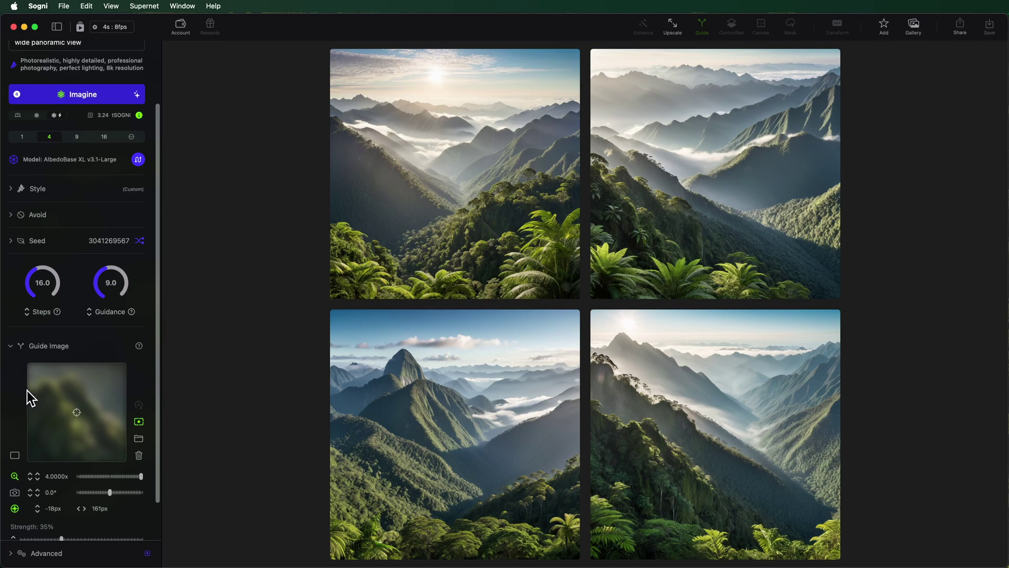
{"action": "mouse_move", "coordinate": [79, 374]}
{"action": "left_mouse_down"}
{"action": "mouse_move", "coordinate": [99, 368]}
{"action": "mouse_move", "coordinate": [89, 382]}
{"action": "left_mouse_up"}
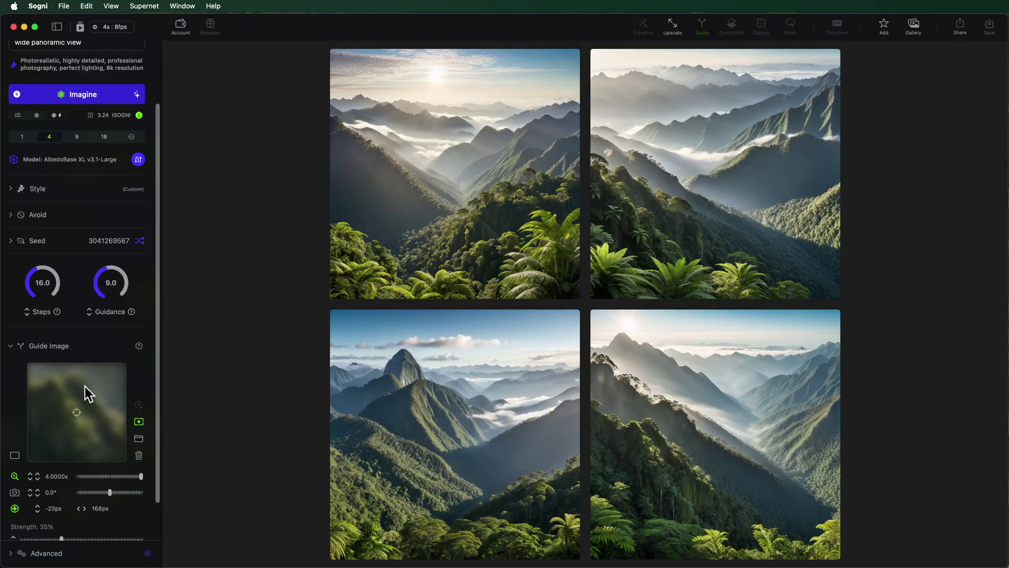
Step: Generate four steep cliff-forest images and make the top-right one the guide
{"action": "left_click", "coordinate": [79, 93]}
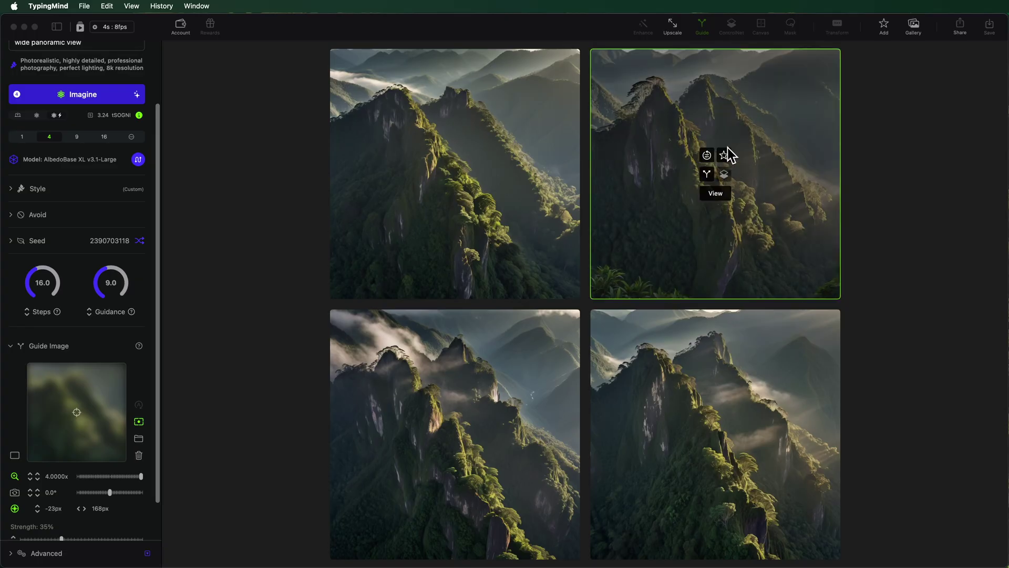
{"action": "left_click", "coordinate": [728, 153]}
{"action": "left_click_drag", "start_coordinate": [764, 209], "coordinate": [83, 439]}
Step: Replace the old mountain prompt with the rainforest-edge prompt
{"action": "scroll", "coordinate": [92, 437], "scroll_direction": "up", "scroll_amount": 3}
{"action": "left_click", "coordinate": [38, 97]}
{"action": "key", "text": "super+a"}
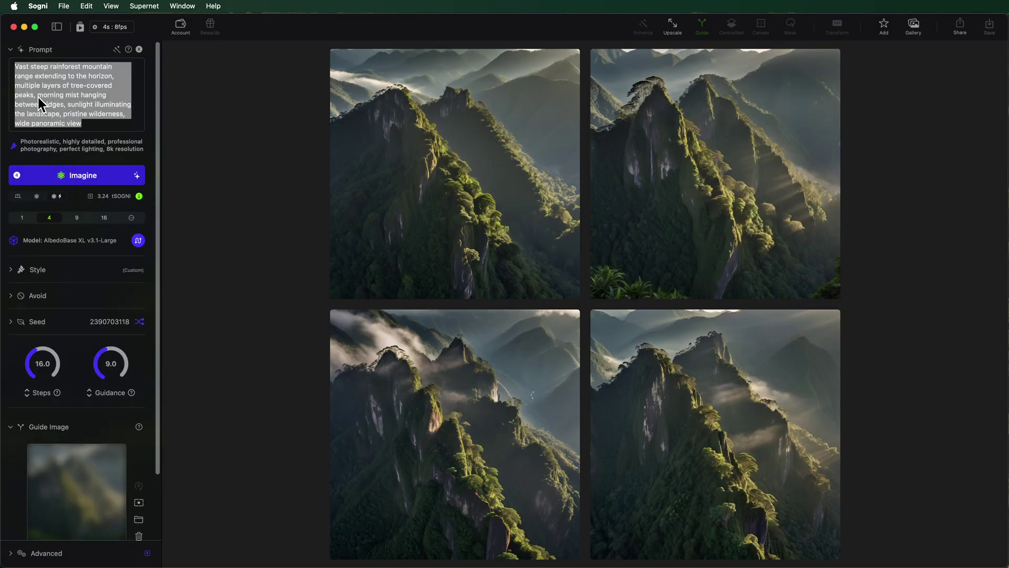
{"action": "type", "text": "Edge of rainforest on mountain slope, wall of tall trees, dense canopy with emergent trees rising above, dappled sunlight penetrating through gaps in leaves, rich undergrowth at forest perimeter"}
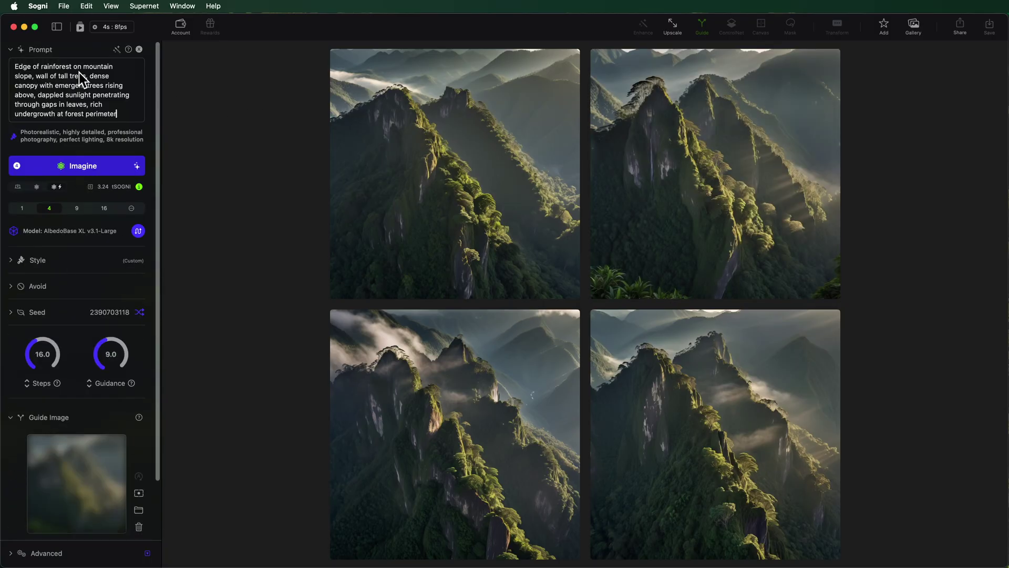
Step: Zoom the guide image to 4.0000x and generate the rainforest-edge images
{"action": "scroll", "coordinate": [140, 397], "scroll_direction": "down", "scroll_amount": 3}
{"action": "left_click", "coordinate": [139, 390]}
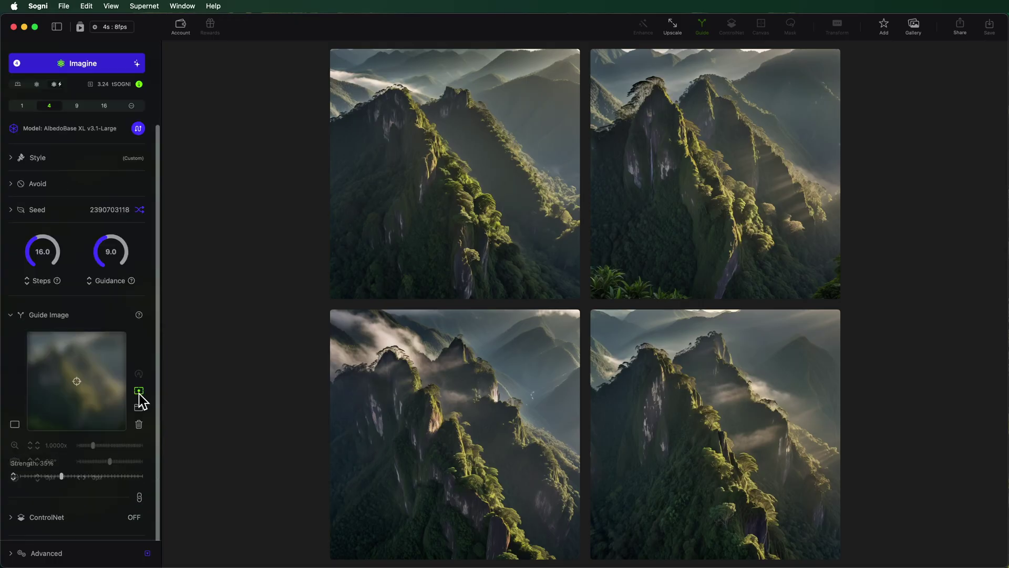
{"action": "left_click_drag", "start_coordinate": [91, 446], "coordinate": [166, 449]}
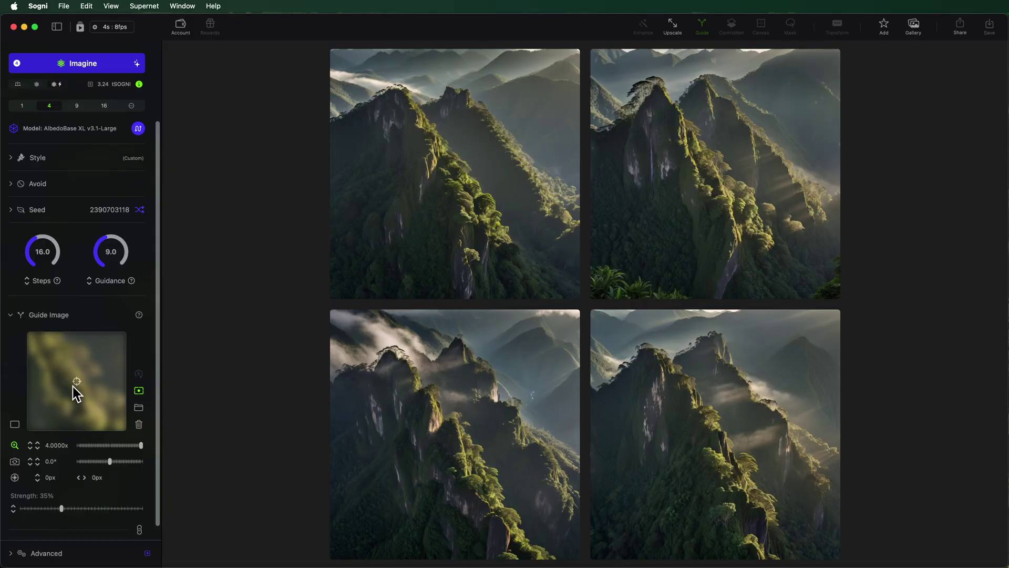
{"action": "scroll", "coordinate": [98, 168], "scroll_direction": "up", "scroll_amount": 3}
{"action": "left_click", "coordinate": [93, 171]}
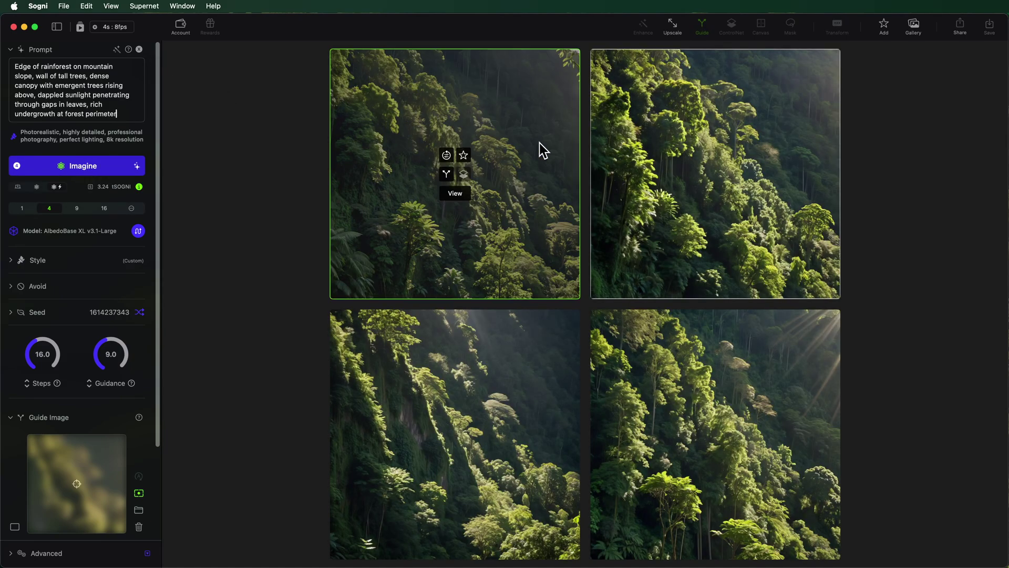
Step: Favourite the top-right forest-edge image and use it as a 4.0000x off-centre guide
{"action": "mouse_move", "coordinate": [663, 174]}
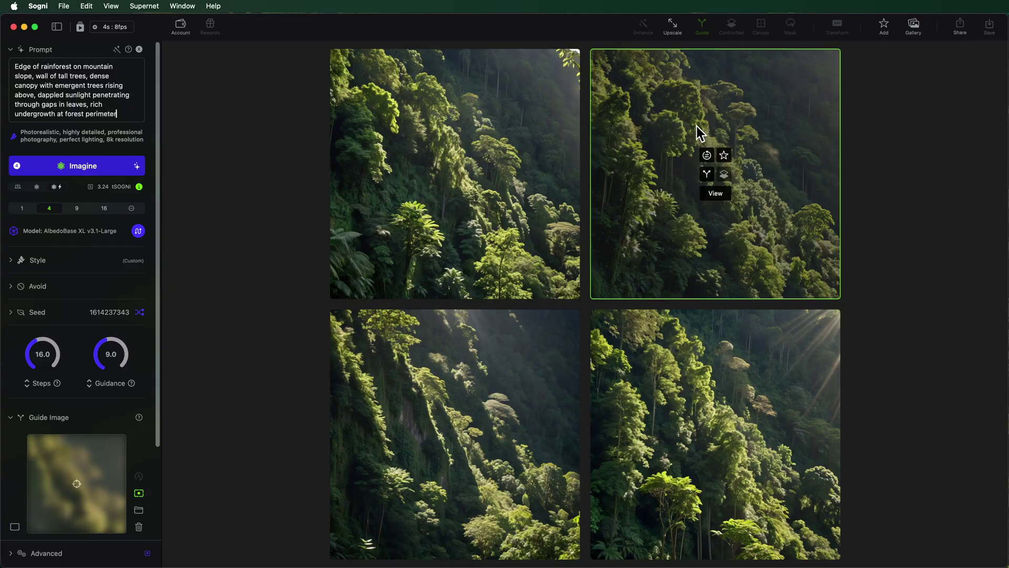
{"action": "left_click", "coordinate": [725, 155]}
{"action": "left_click_drag", "start_coordinate": [678, 165], "coordinate": [60, 485]}
{"action": "scroll", "coordinate": [106, 431], "scroll_direction": "down", "scroll_amount": 3}
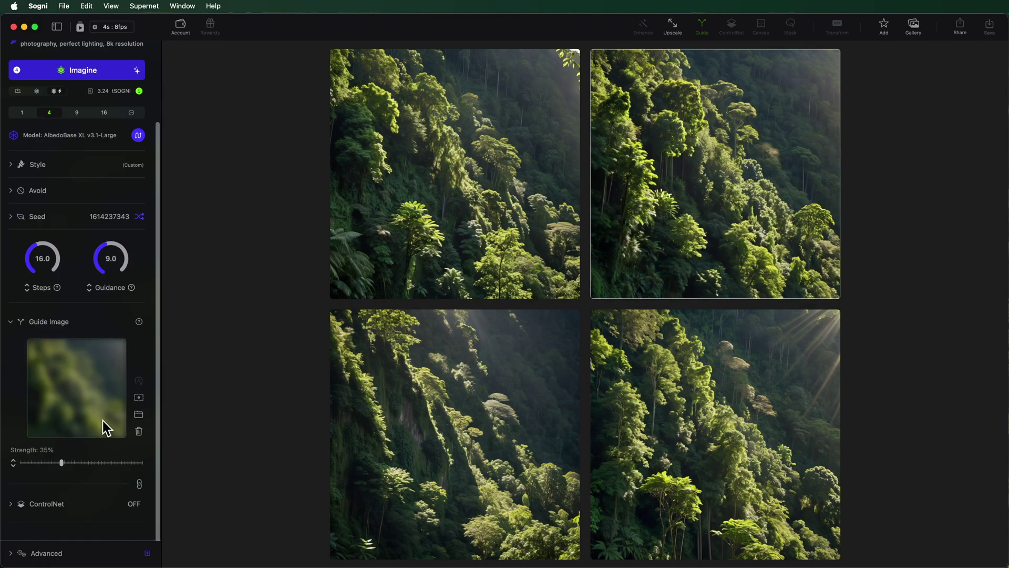
{"action": "left_click_drag", "start_coordinate": [94, 452], "coordinate": [167, 456]}
{"action": "mouse_move", "coordinate": [73, 378]}
{"action": "left_mouse_down"}
{"action": "mouse_move", "coordinate": [57, 396]}
{"action": "mouse_move", "coordinate": [79, 387]}
{"action": "left_mouse_up"}
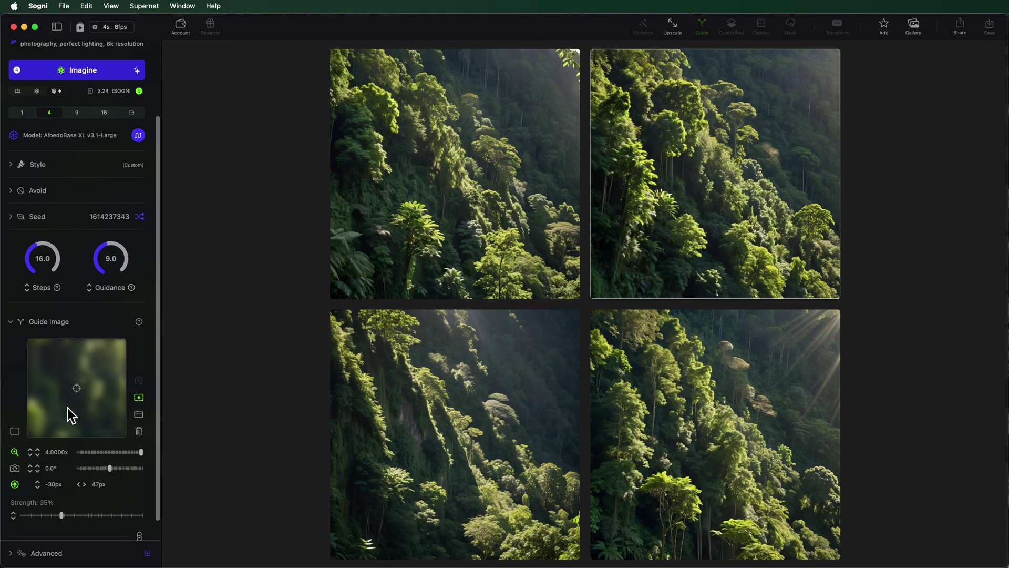
Step: Paste the rainforest-interior prompt, trim its trailing line, and generate four interior images
{"action": "scroll", "coordinate": [84, 247], "scroll_direction": "up", "scroll_amount": 4}
{"action": "left_click", "coordinate": [81, 102]}
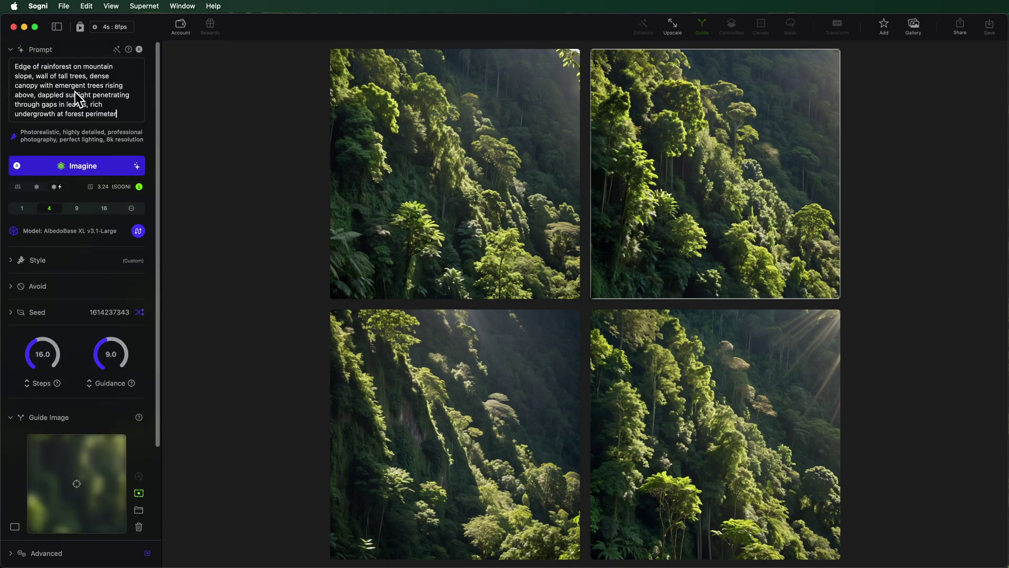
{"action": "key", "text": "super+a"}
{"action": "key", "text": "super+v"}
{"action": "key", "text": "BackSpace"}
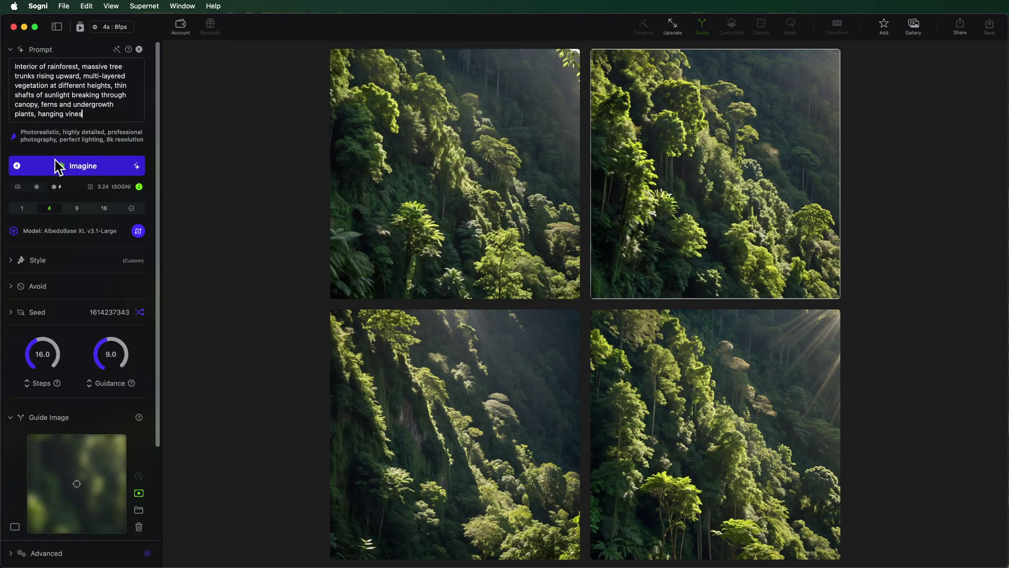
{"action": "left_click", "coordinate": [64, 171]}
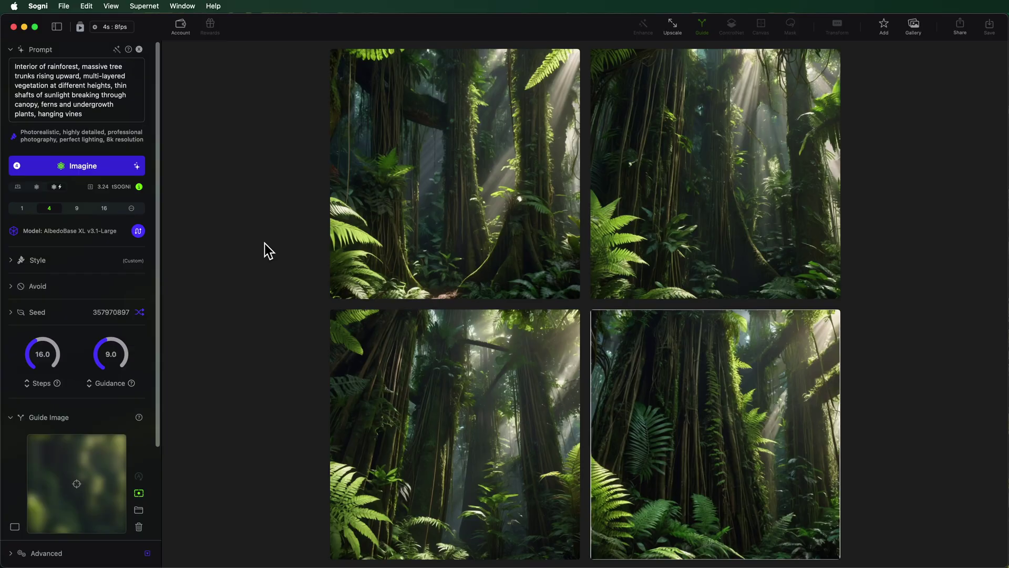
Step: Replace the prompt with the majestic rainforest tree prompt
{"action": "mouse_move", "coordinate": [349, 239]}
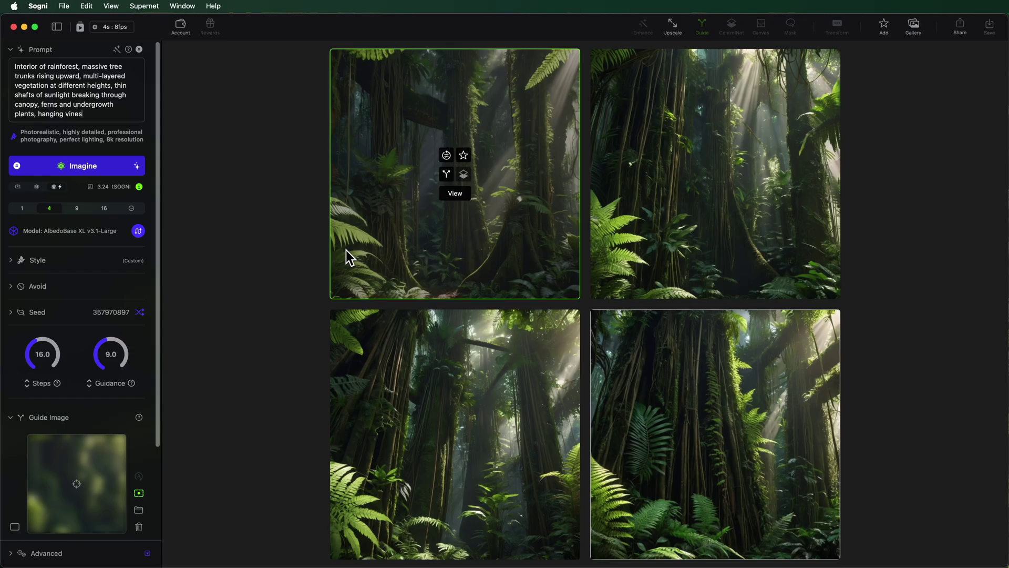
{"action": "mouse_move", "coordinate": [636, 231]}
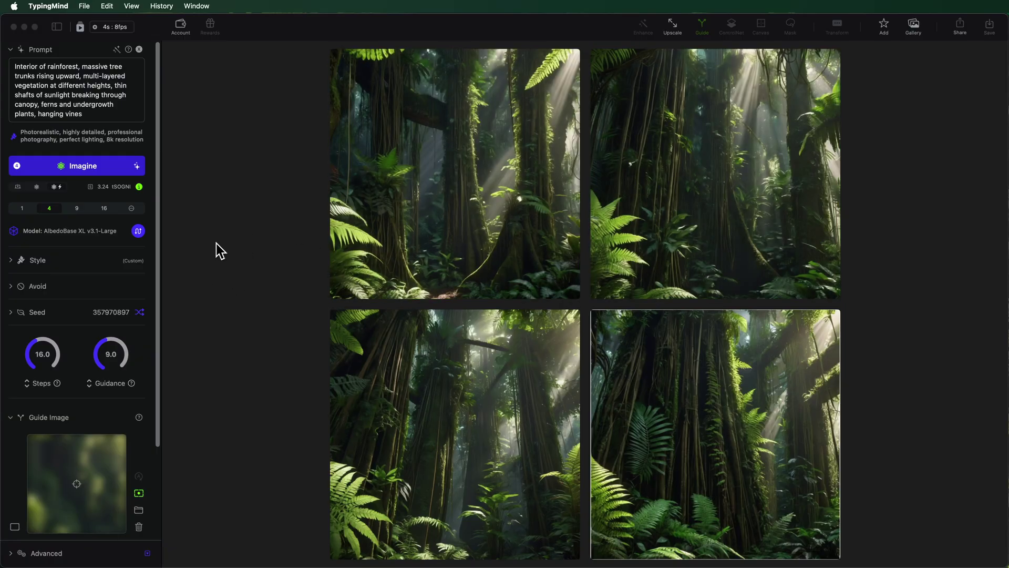
{"action": "mouse_move", "coordinate": [466, 261]}
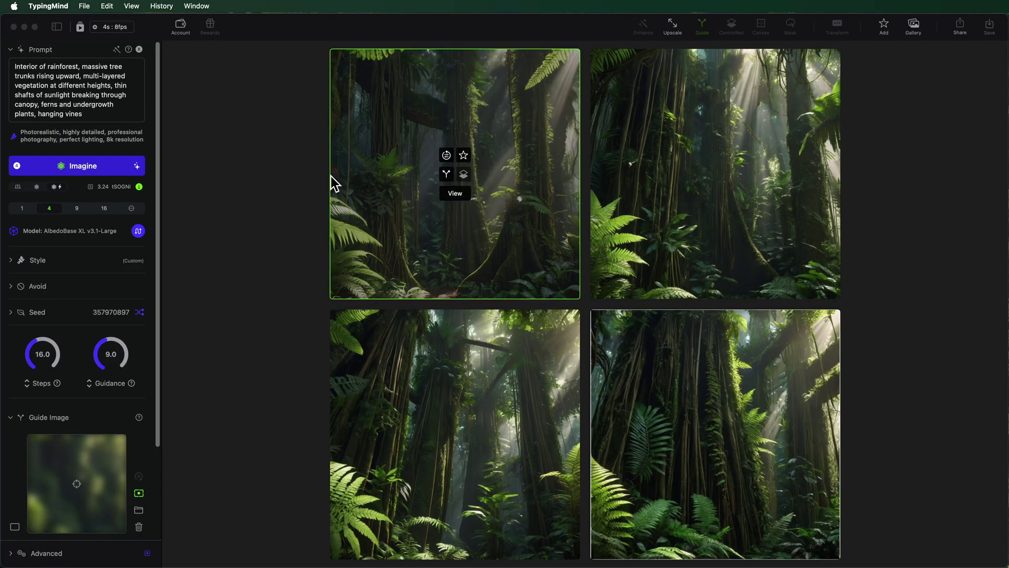
{"action": "left_click", "coordinate": [84, 87]}
{"action": "key", "text": "super+a"}
{"action": "type", "text": "Majestic rainforest tree with thick textured trunk, broad branches extending outward, epiphytes growing on surface, large tropical leaves, patches of moss, small flowers on bark, dappled sunlight"}
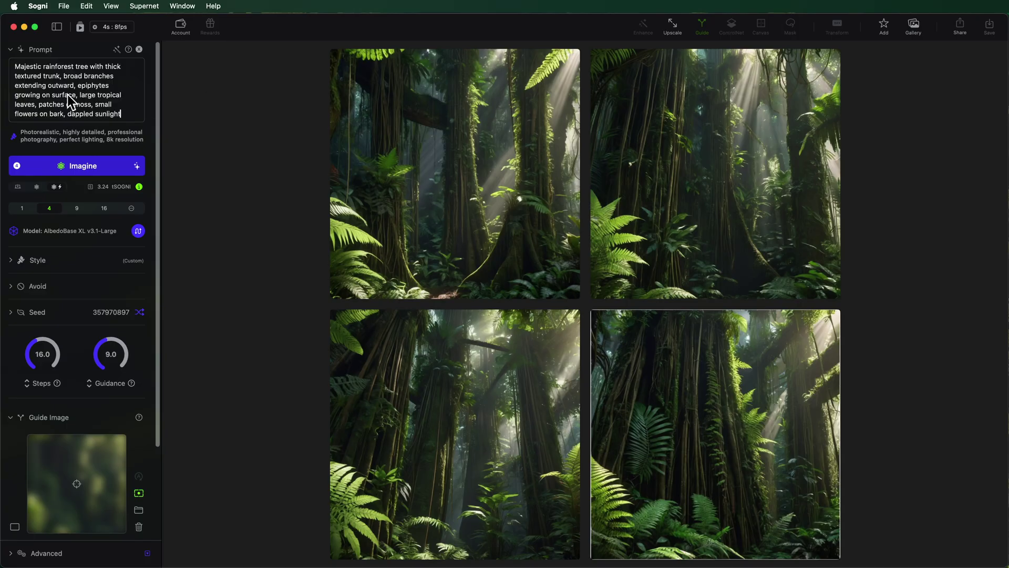
Step: Use the top-left jungle image as guide, zoomed to 4.0000x and offset 147px, -1px
{"action": "mouse_move", "coordinate": [430, 111]}
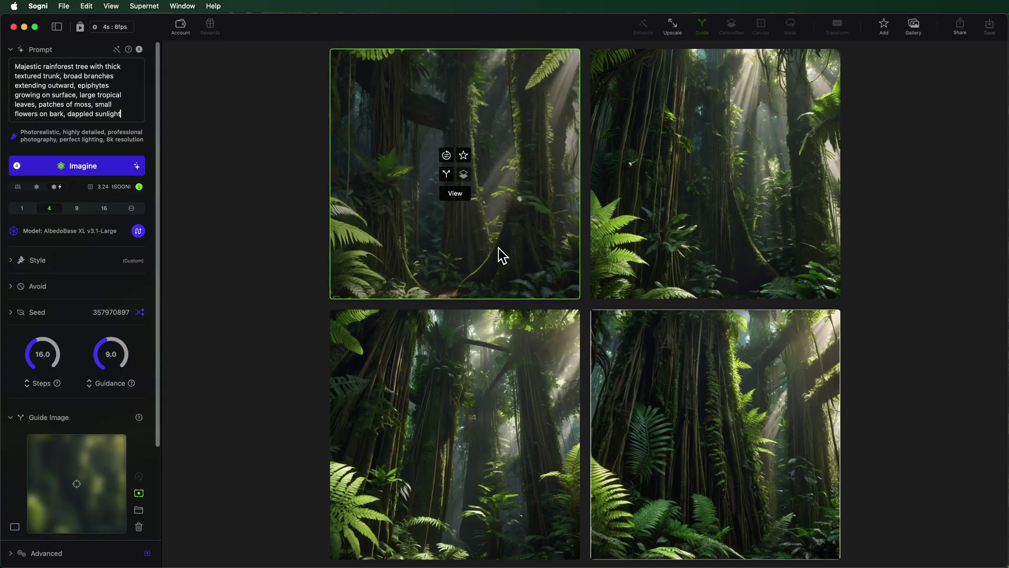
{"action": "left_click_drag", "start_coordinate": [509, 235], "coordinate": [94, 497]}
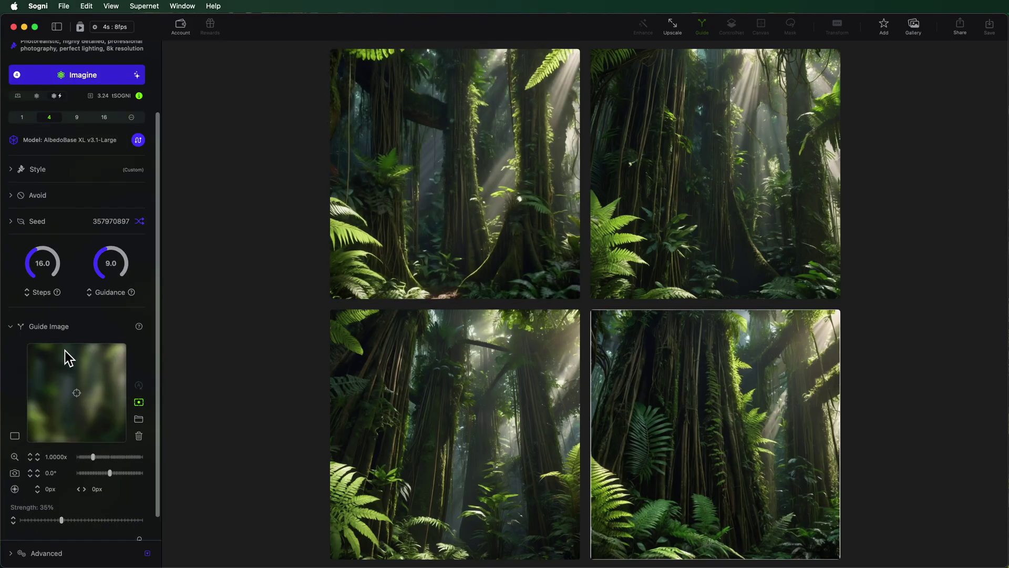
{"action": "left_click_drag", "start_coordinate": [94, 457], "coordinate": [162, 467]}
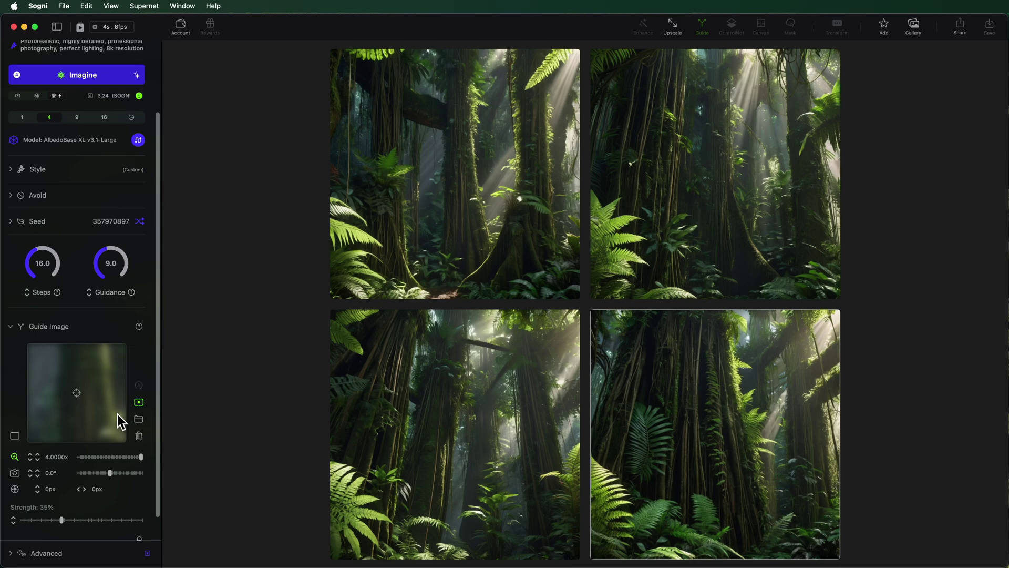
{"action": "left_click_drag", "start_coordinate": [95, 389], "coordinate": [74, 368]}
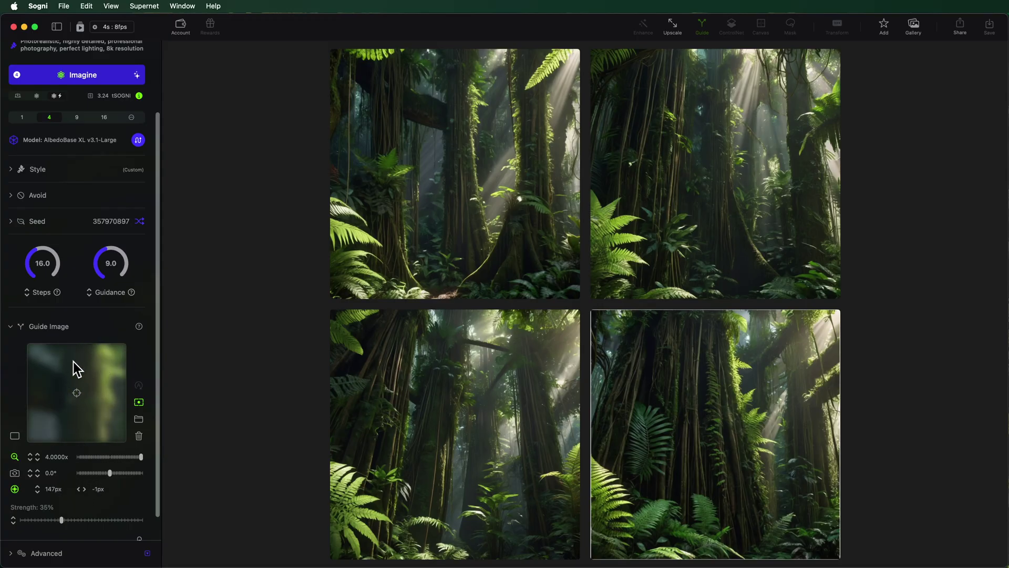
Step: Generate the four tree-trunk images, then paste in the leafy-branch prompt
{"action": "left_click", "coordinate": [85, 77]}
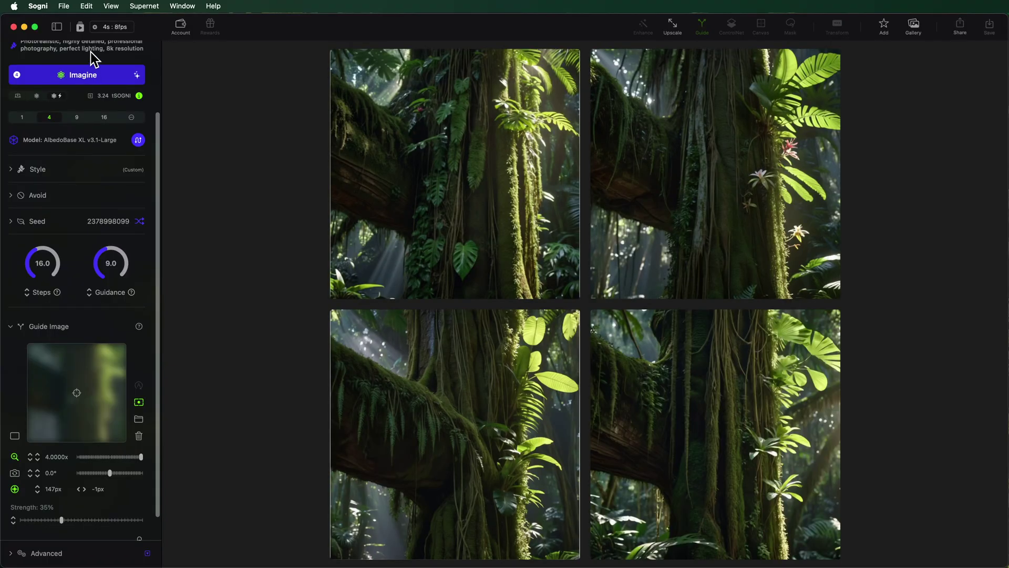
{"action": "scroll", "coordinate": [106, 122], "scroll_direction": "up", "scroll_amount": 4}
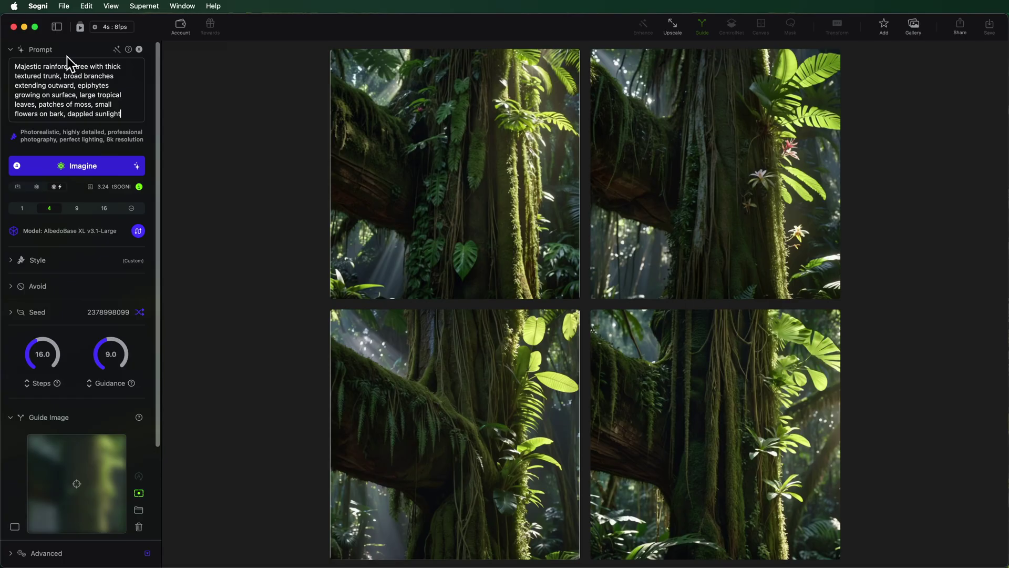
{"action": "key", "text": "super+a"}
{"action": "type", "text": "Thick rainforest tree branch with textured bark surface, smaller branches growing outward, clusters of large tropical leaves, epiphytic plants growing on surface, morning dew drops visible, detailed leaf stems and veins, sunlight highlighting edges"}
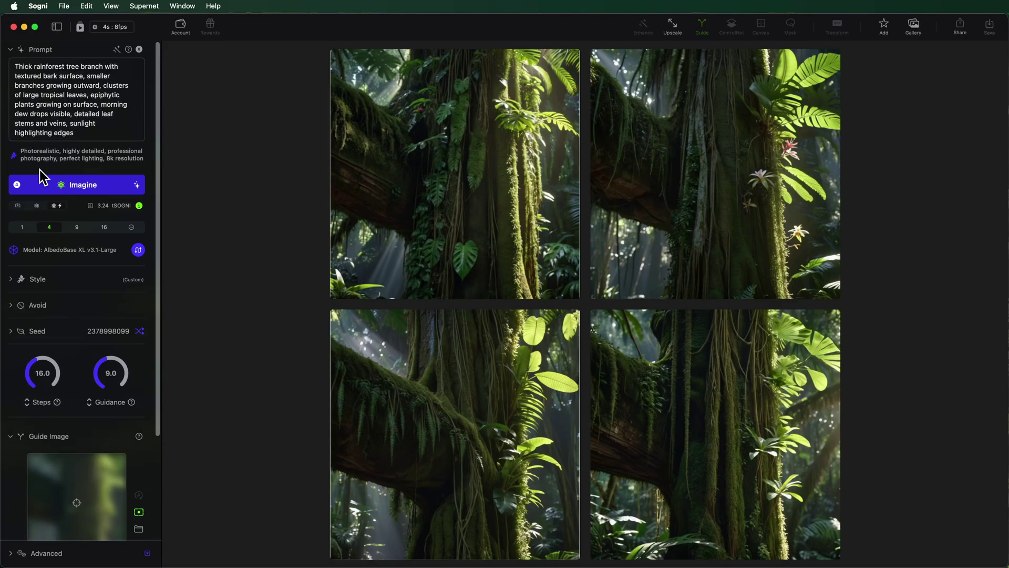
Step: Make the bottom-left trunk image the guide, repositioned onto the bright foliage
{"action": "mouse_move", "coordinate": [511, 349]}
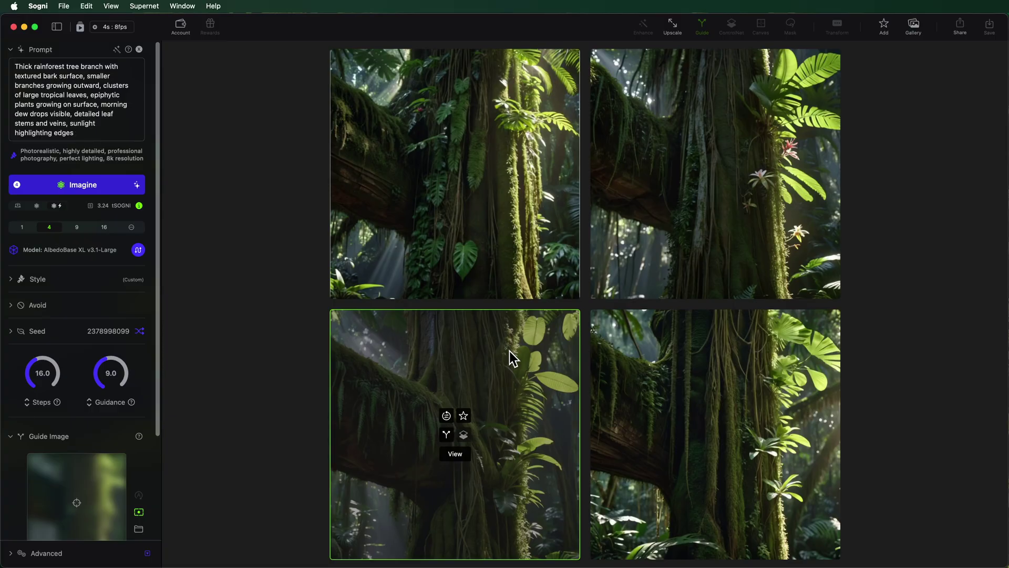
{"action": "left_click_drag", "start_coordinate": [470, 365], "coordinate": [175, 470]}
{"action": "scroll", "coordinate": [134, 420], "scroll_direction": "down", "scroll_amount": 3}
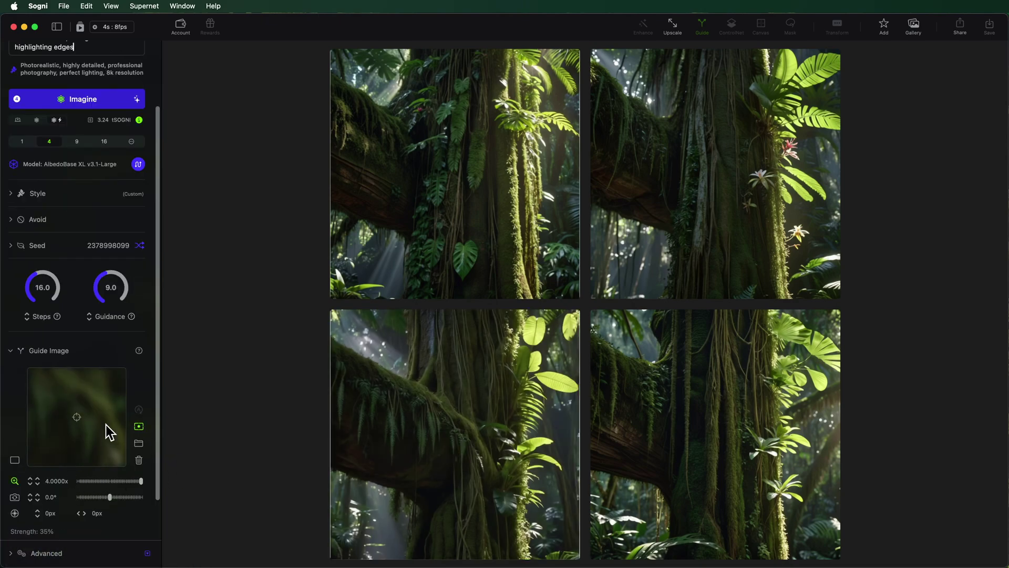
{"action": "left_click_drag", "start_coordinate": [105, 424], "coordinate": [92, 390]}
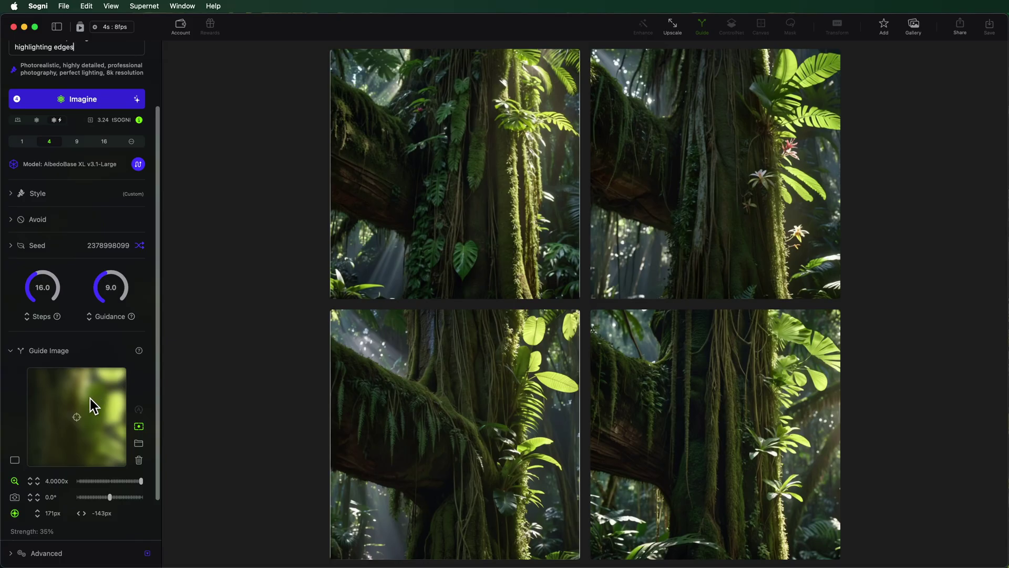
Step: Generate the leafy-branch close-ups and switch to the chat assistant while they render
{"action": "scroll", "coordinate": [109, 236], "scroll_direction": "up", "scroll_amount": 3}
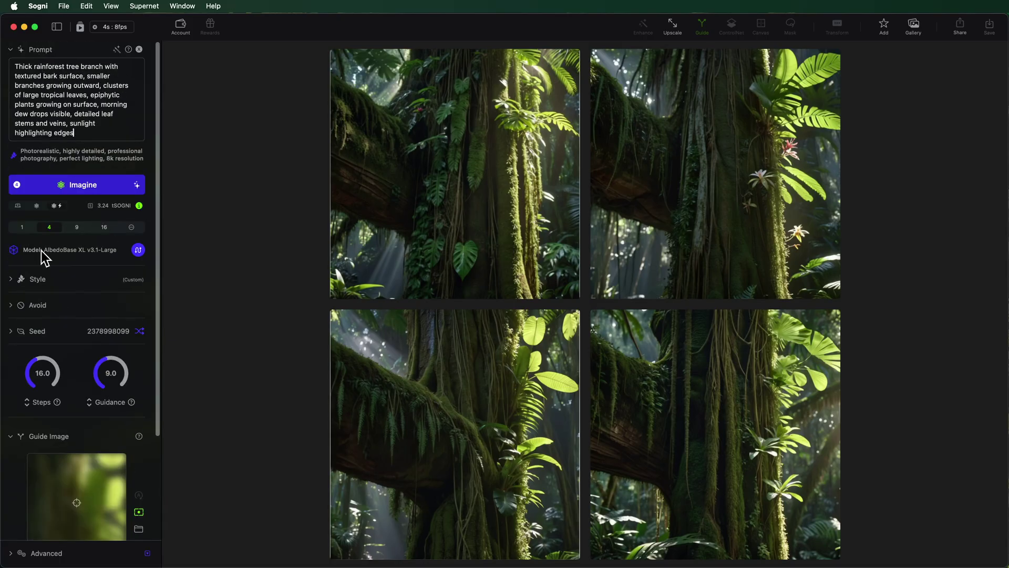
{"action": "scroll", "coordinate": [82, 320], "scroll_direction": "down", "scroll_amount": 3}
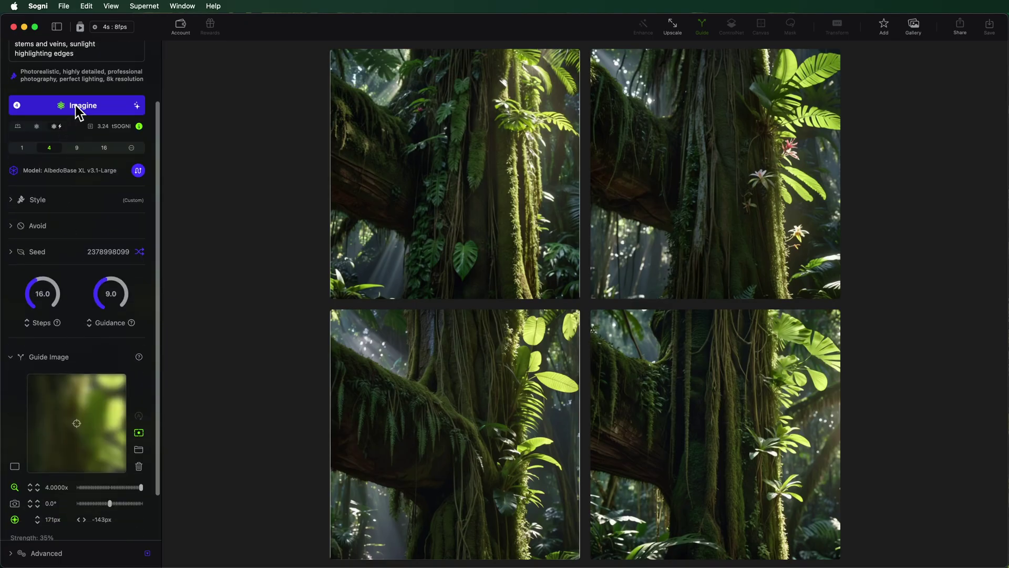
{"action": "mouse_move", "coordinate": [484, 436]}
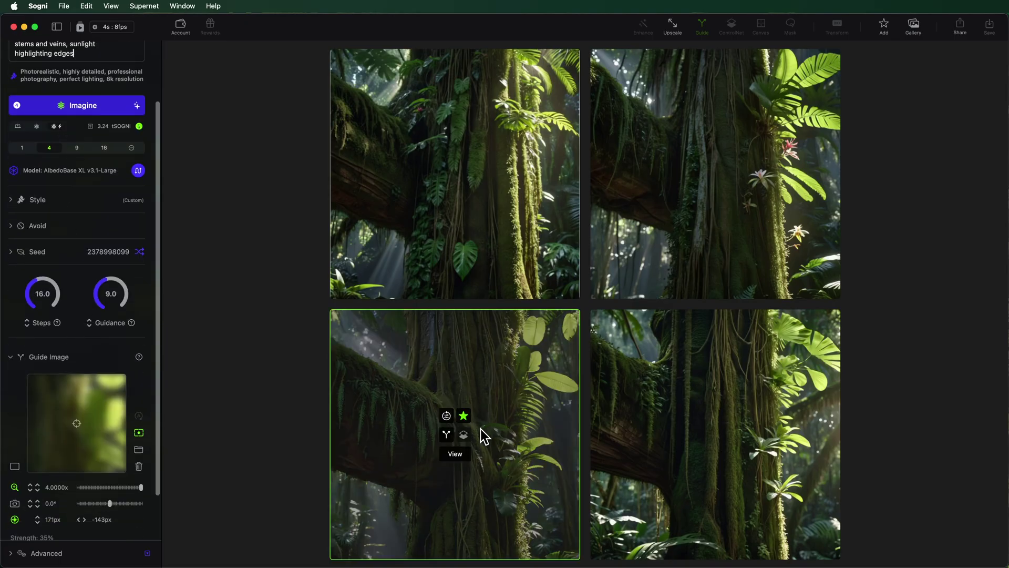
{"action": "left_click", "coordinate": [97, 110]}
{"action": "key", "text": "super+Tab"}
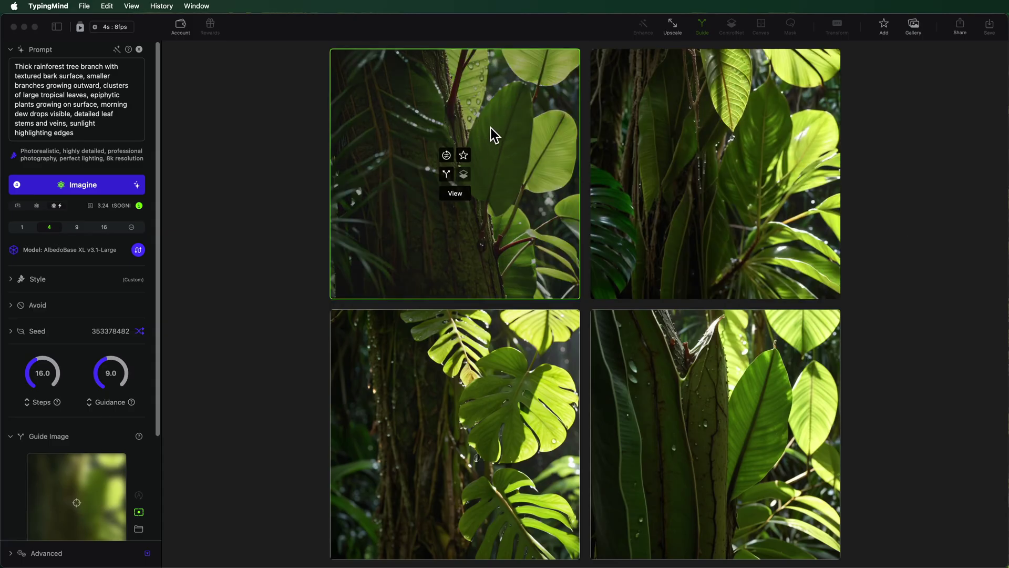
Step: Favourite the top-left branch image, set it as guide, and paste the leaf-surface prompt
{"action": "left_click", "coordinate": [531, 147]}
{"action": "left_click", "coordinate": [463, 154]}
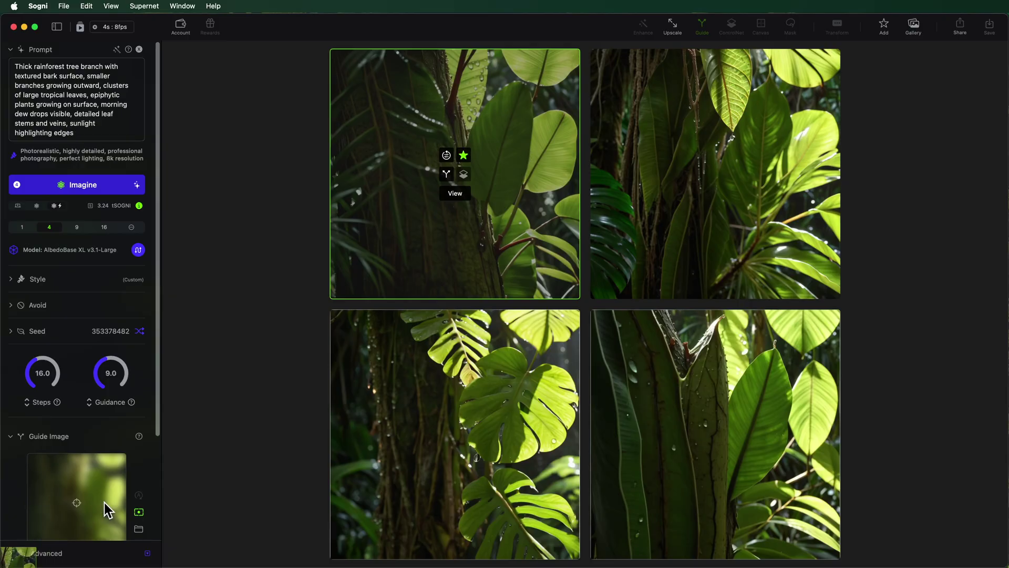
{"action": "triple_click", "coordinate": [90, 97]}
{"action": "type", "text": "Surface of tropical rainforest leaf, glossy green texture, intricate network of veins visible beneath surface, subtle texture variations across leaf, tiny leaf hairs visible around edges, natural imperfections in leaf tissue"}
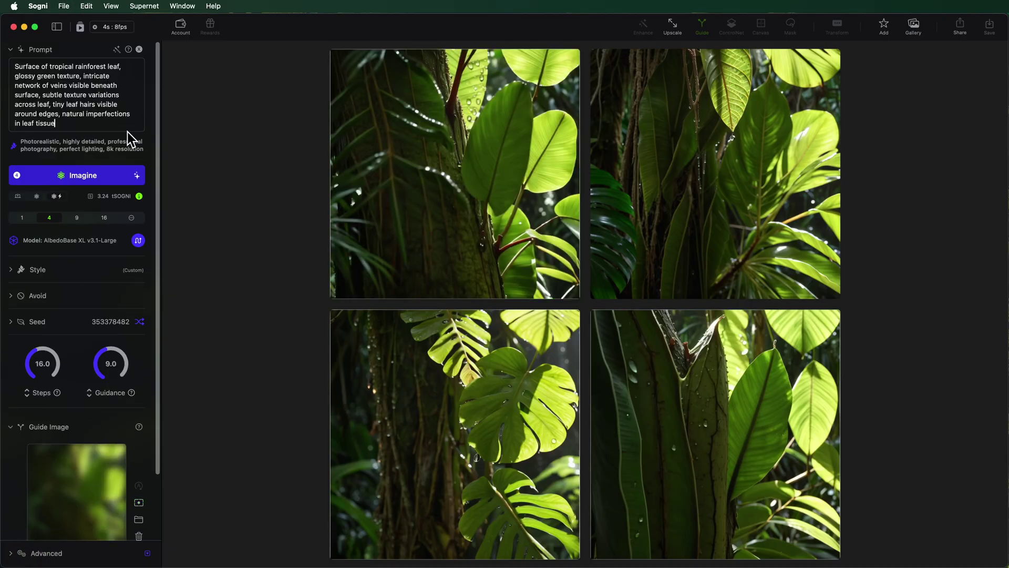
Step: Zoom the guide to 4x, frame the bright green leaf, and generate the leaf-surface images
{"action": "left_click", "coordinate": [139, 502]}
{"action": "left_click_drag", "start_coordinate": [84, 473], "coordinate": [220, 471]}
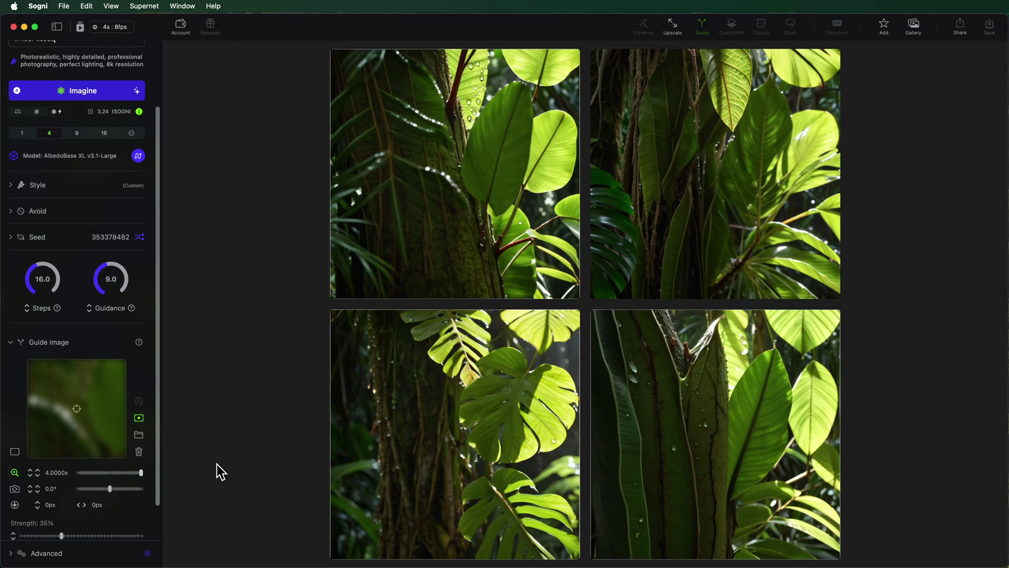
{"action": "left_click_drag", "start_coordinate": [100, 394], "coordinate": [34, 445]}
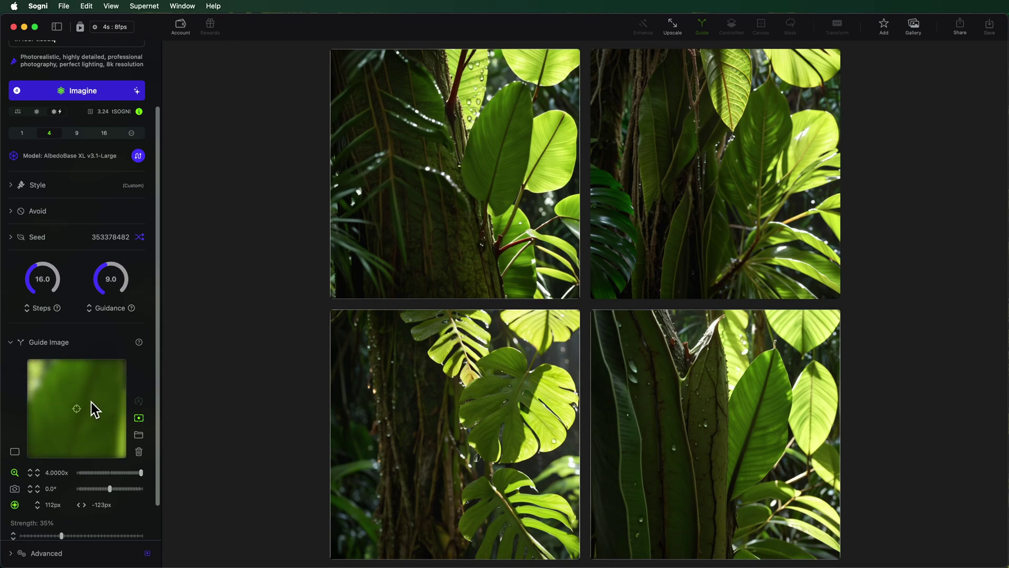
{"action": "left_click_drag", "start_coordinate": [93, 402], "coordinate": [95, 384]}
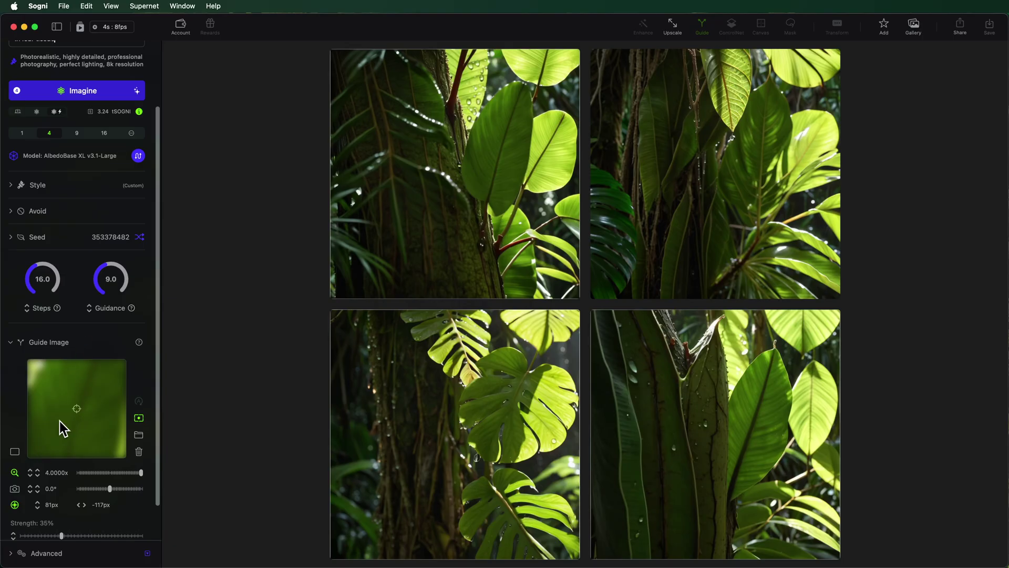
{"action": "scroll", "coordinate": [84, 263], "scroll_direction": "up", "scroll_amount": 3}
{"action": "left_click", "coordinate": [77, 166]}
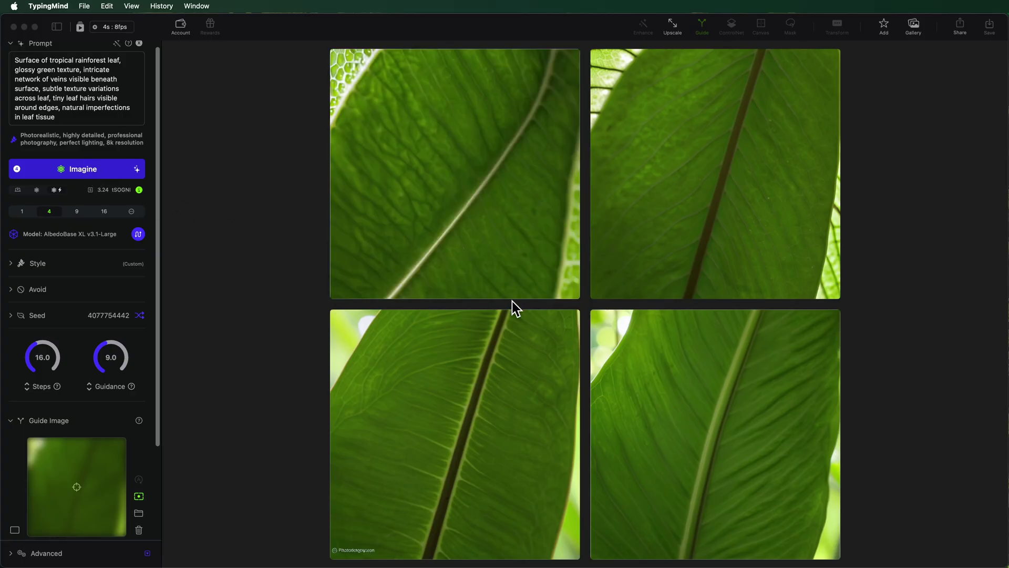
{"action": "mouse_move", "coordinate": [438, 155]}
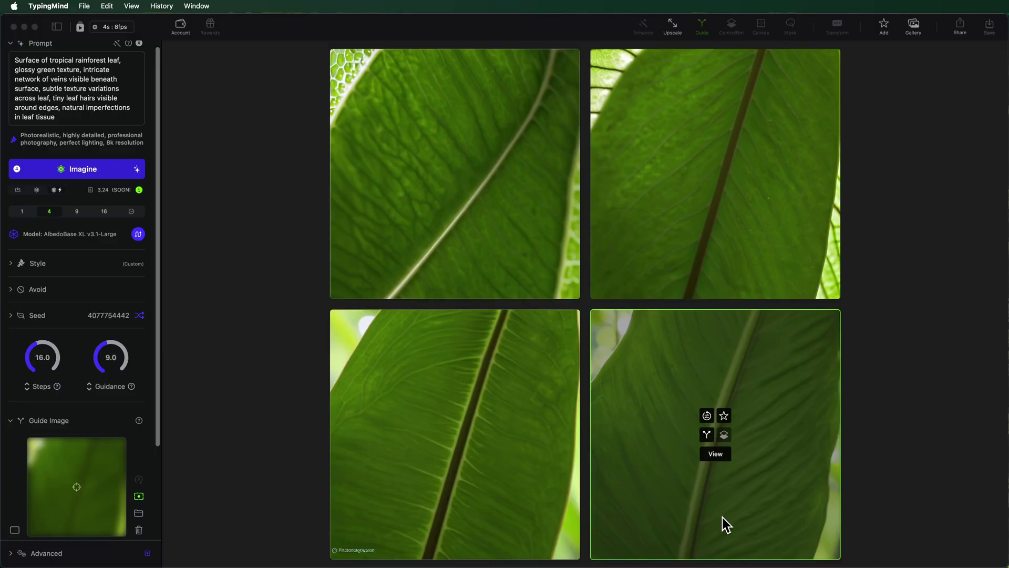
Step: Zoom the leaf guide to 4.0000x on plain leaf surface and generate the epidermis images
{"action": "left_click", "coordinate": [455, 403]}
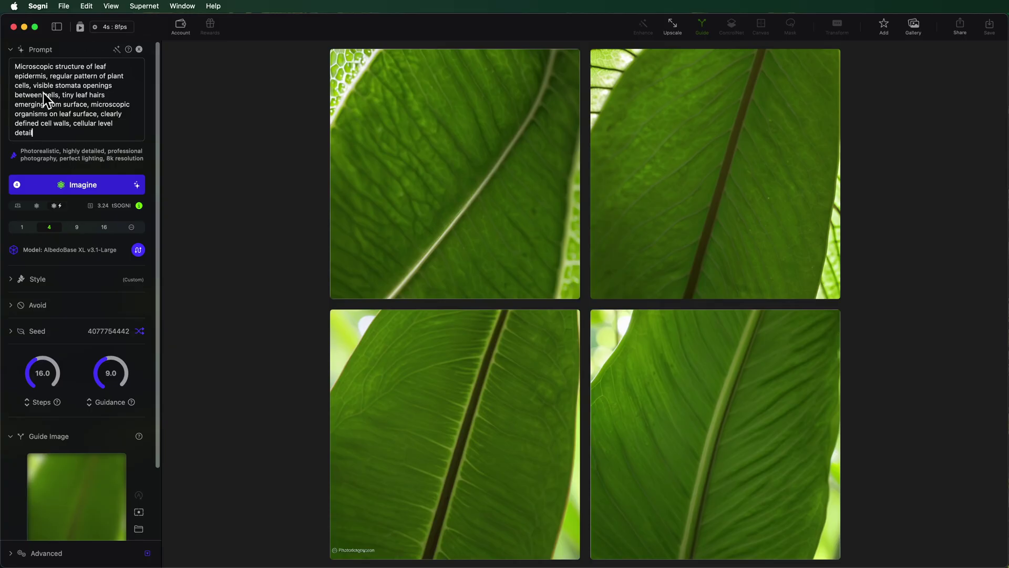
{"action": "scroll", "coordinate": [78, 124], "scroll_direction": "down", "scroll_amount": 5}
{"action": "left_click", "coordinate": [138, 390]}
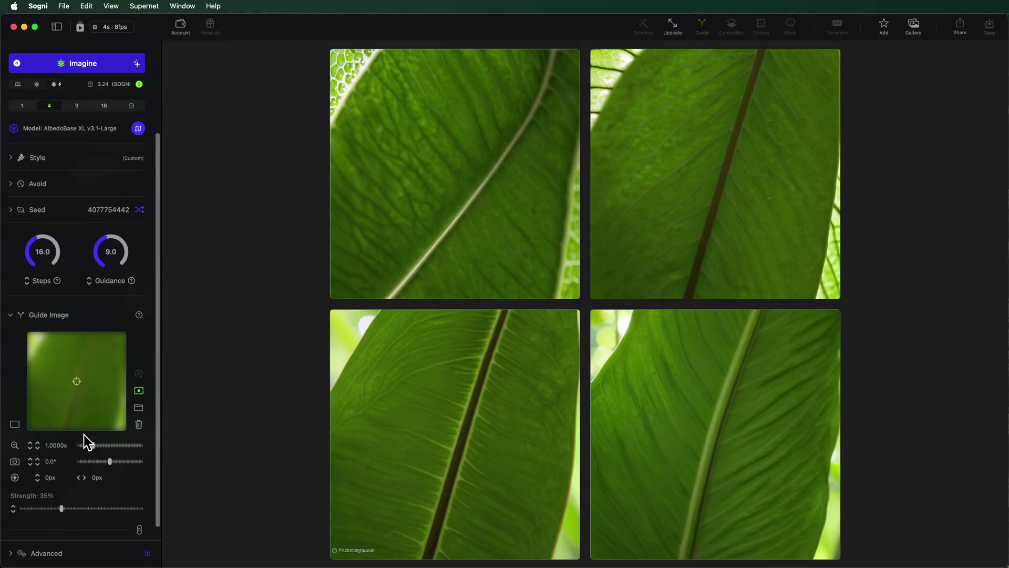
{"action": "left_click_drag", "start_coordinate": [92, 445], "coordinate": [168, 442]}
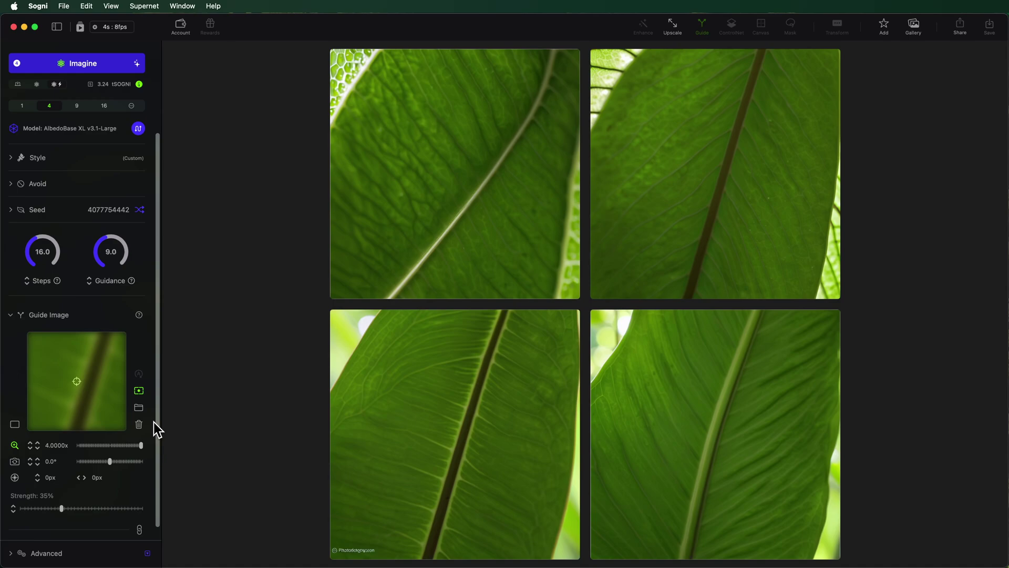
{"action": "left_click_drag", "start_coordinate": [105, 363], "coordinate": [160, 412]}
{"action": "left_click_drag", "start_coordinate": [172, 452], "coordinate": [188, 432]}
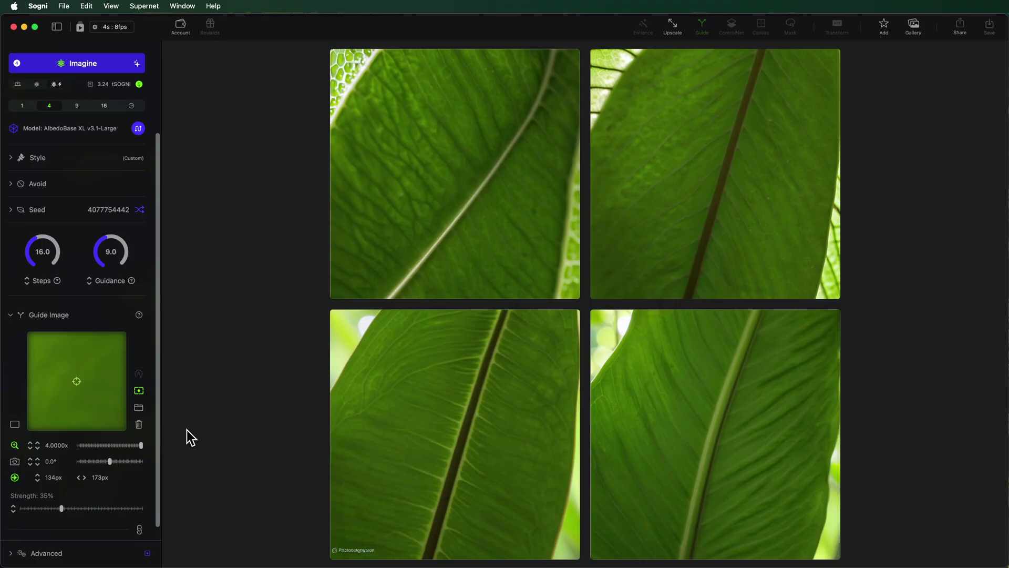
{"action": "scroll", "coordinate": [47, 156], "scroll_direction": "up", "scroll_amount": 5}
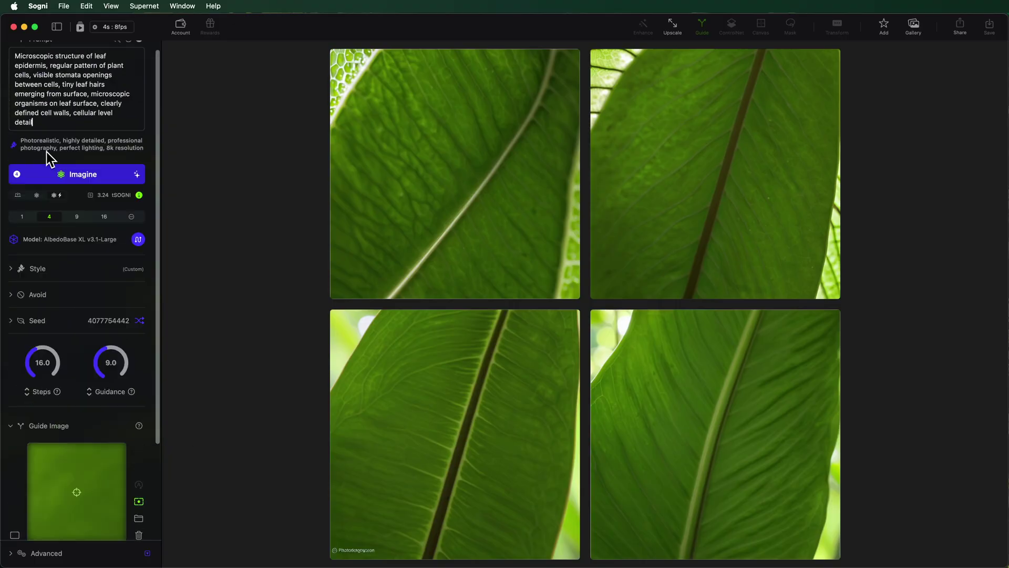
{"action": "left_click", "coordinate": [93, 181]}
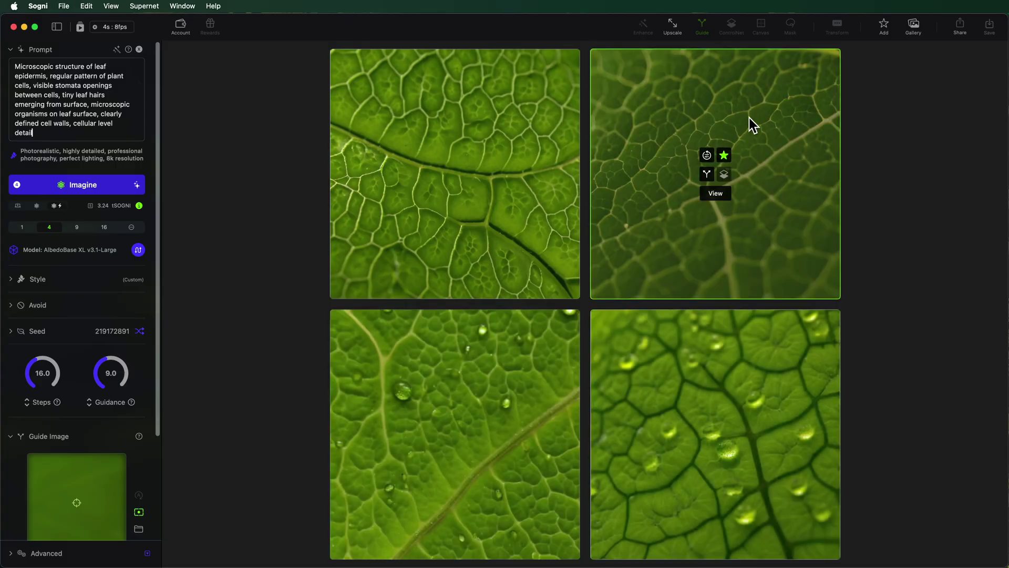
Step: Use the top-right vein image as the guide and paste in the plant stomata prompt
{"action": "left_click_drag", "start_coordinate": [740, 100], "coordinate": [91, 487]}
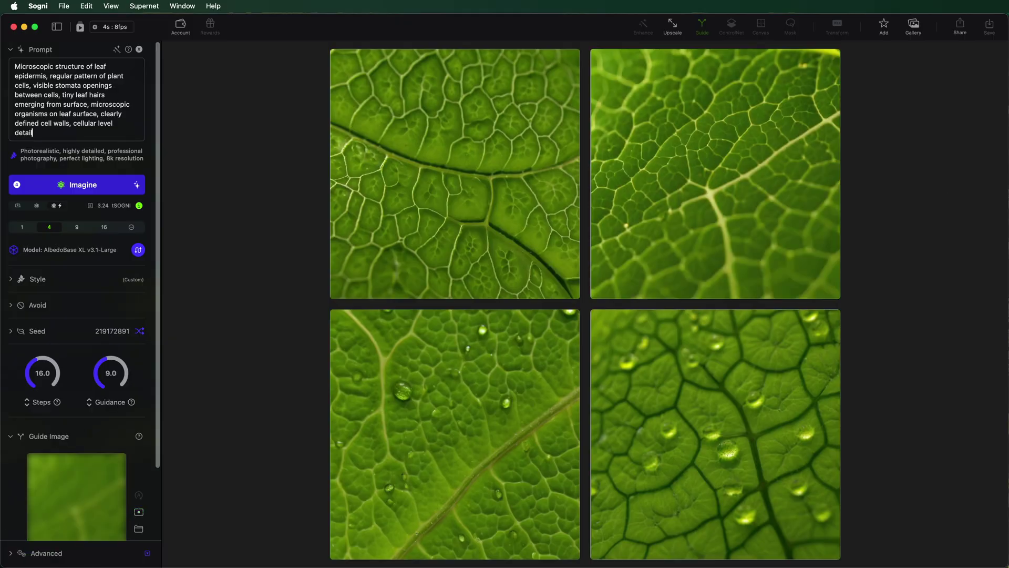
{"action": "double_click", "coordinate": [50, 68]}
{"action": "key", "text": "super+a"}
{"action": "type", "text": "Plant stomata and surrounding cells guard cells framing the central pore opening, organized pattern of epidermal cells, clearly defined cell walls, visible intracellular structures, microscopic texture of cellulose, cellular biology visualization"}
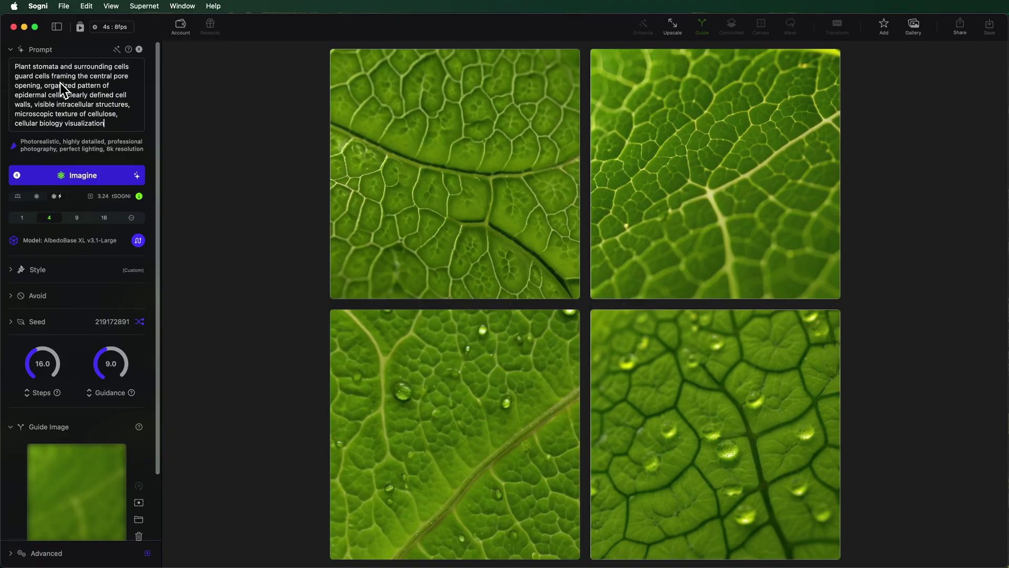
Step: Zoom the guide to 4.0000x, shift it downward, and generate the plant-cell images
{"action": "scroll", "coordinate": [81, 318], "scroll_direction": "down", "scroll_amount": 3}
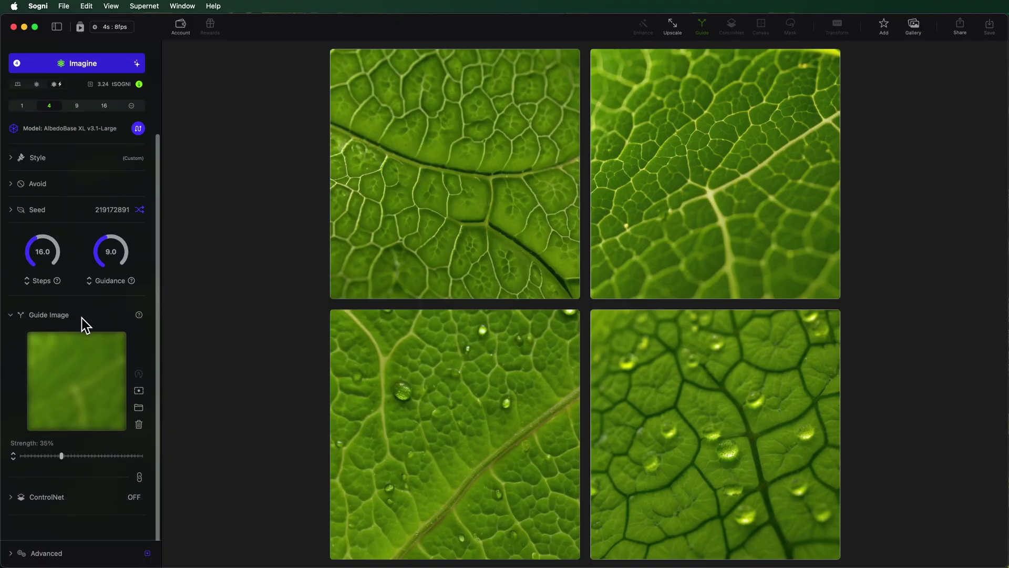
{"action": "left_click", "coordinate": [139, 391]}
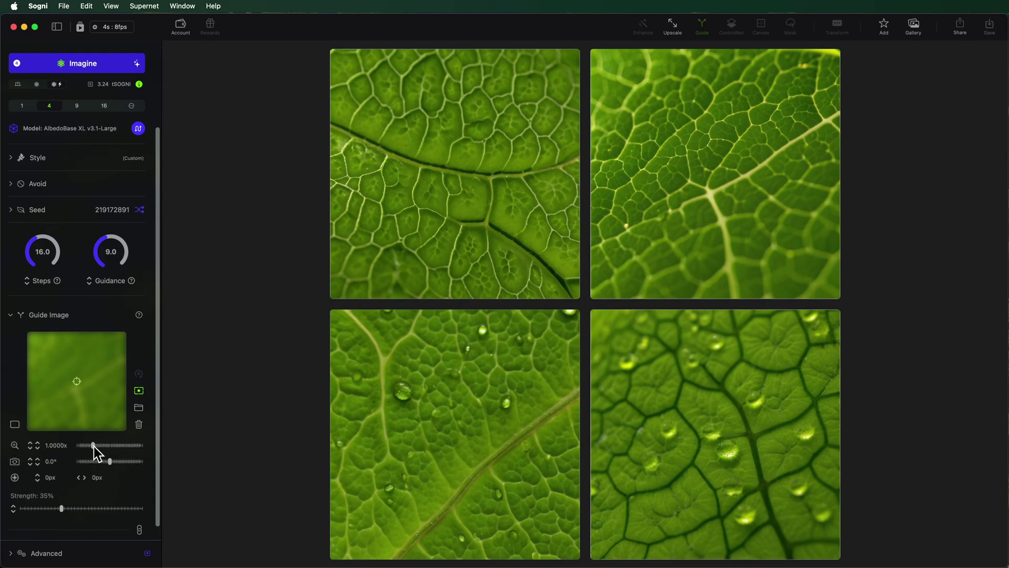
{"action": "left_click_drag", "start_coordinate": [93, 445], "coordinate": [162, 443]}
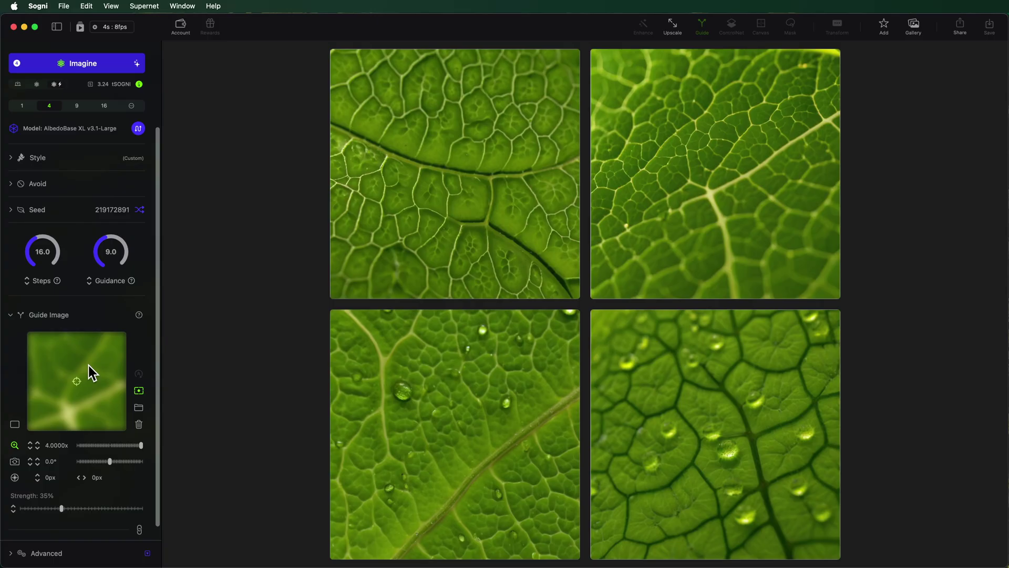
{"action": "left_click_drag", "start_coordinate": [89, 363], "coordinate": [93, 405]}
{"action": "left_click", "coordinate": [95, 67]}
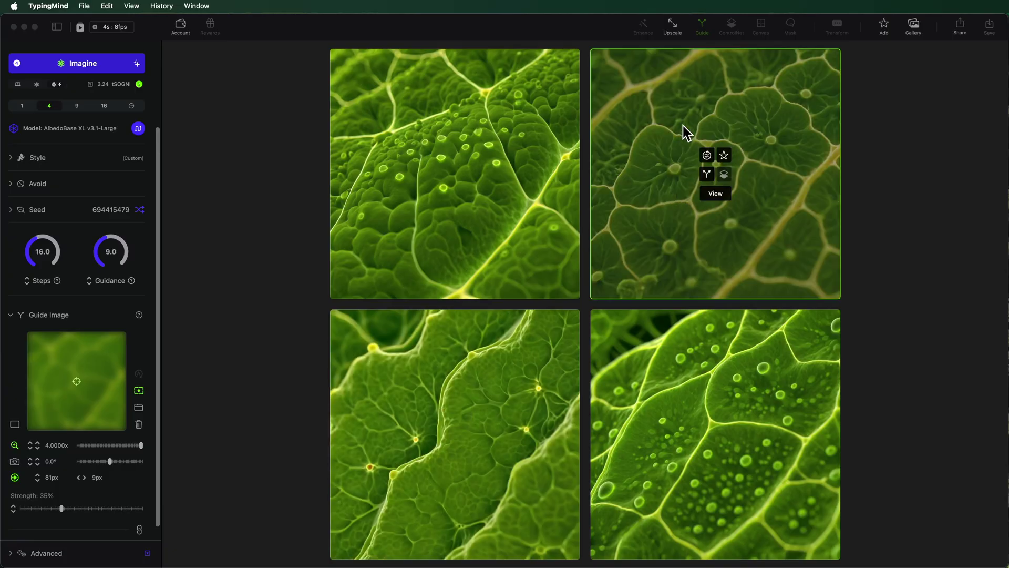
Step: Set the top-right cell image as guide, zoomed to 4.0000x and slightly panned
{"action": "left_click", "coordinate": [731, 170]}
{"action": "left_click_drag", "start_coordinate": [692, 231], "coordinate": [94, 370]}
{"action": "left_click_drag", "start_coordinate": [132, 446], "coordinate": [187, 443]}
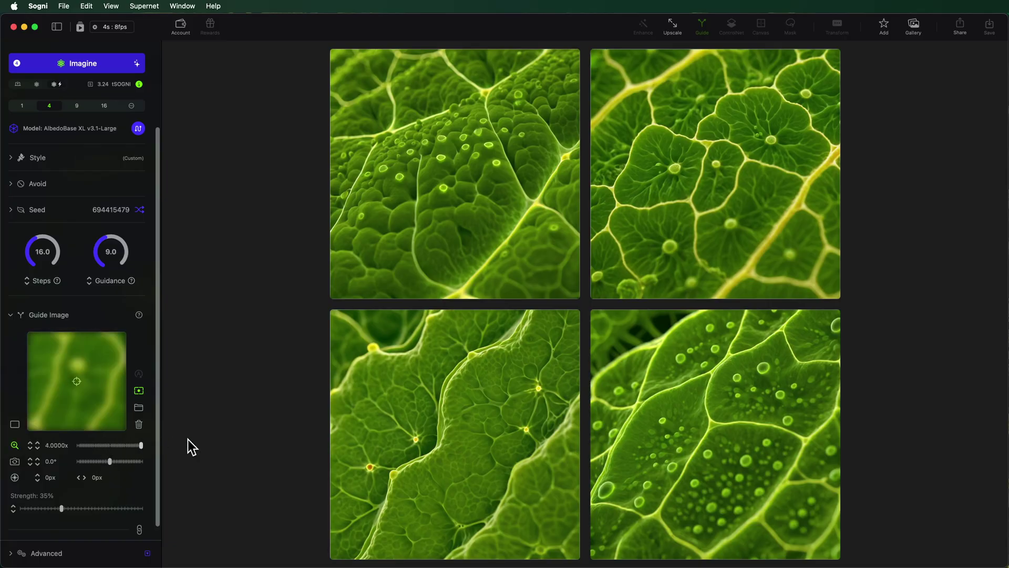
{"action": "left_click_drag", "start_coordinate": [92, 372], "coordinate": [61, 385]}
Step: Replace the prompt with the plant-cell interior description and generate four images
{"action": "triple_click", "coordinate": [62, 100]}
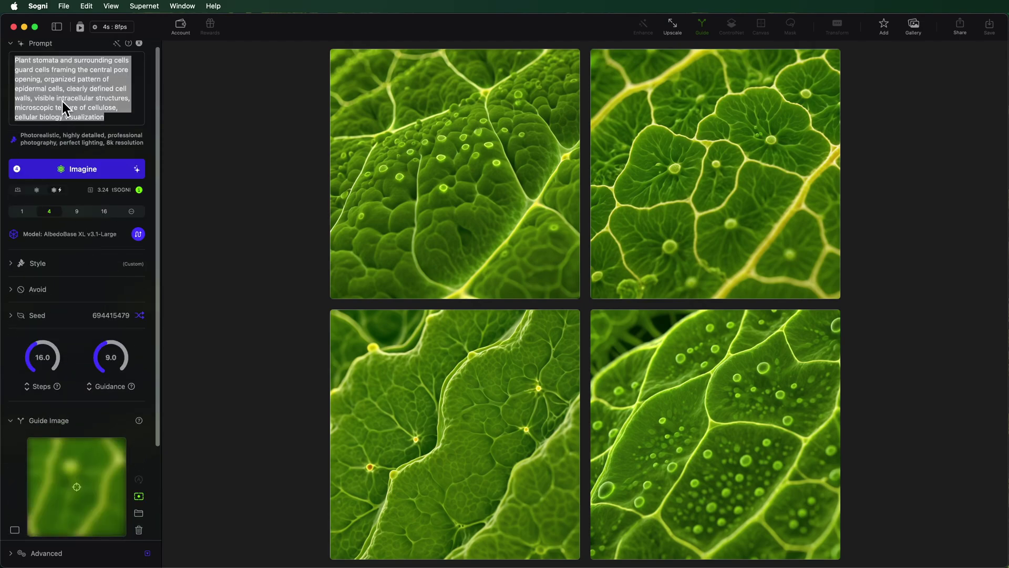
{"action": "type", "text": "Interior of plant cell, translucent cell membrane boundary, numerous green chloroplasts throughout cytoplasm, large central vacuole, nucleus with visible nucleolus, endoplasmic reticulum network, mitochondria, cellular biology visualization"}
{"action": "left_click", "coordinate": [90, 183]}
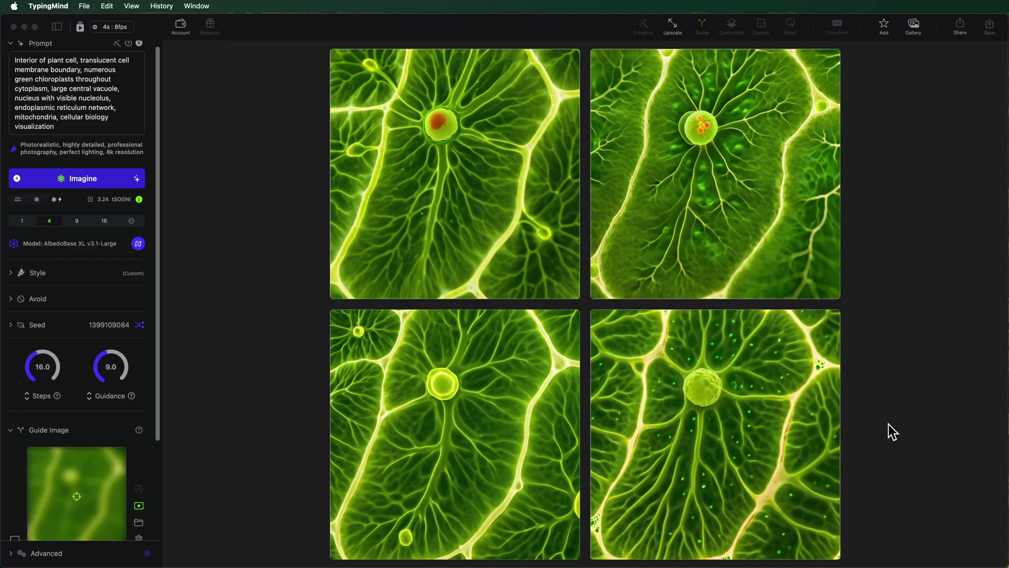
{"action": "mouse_move", "coordinate": [818, 419]}
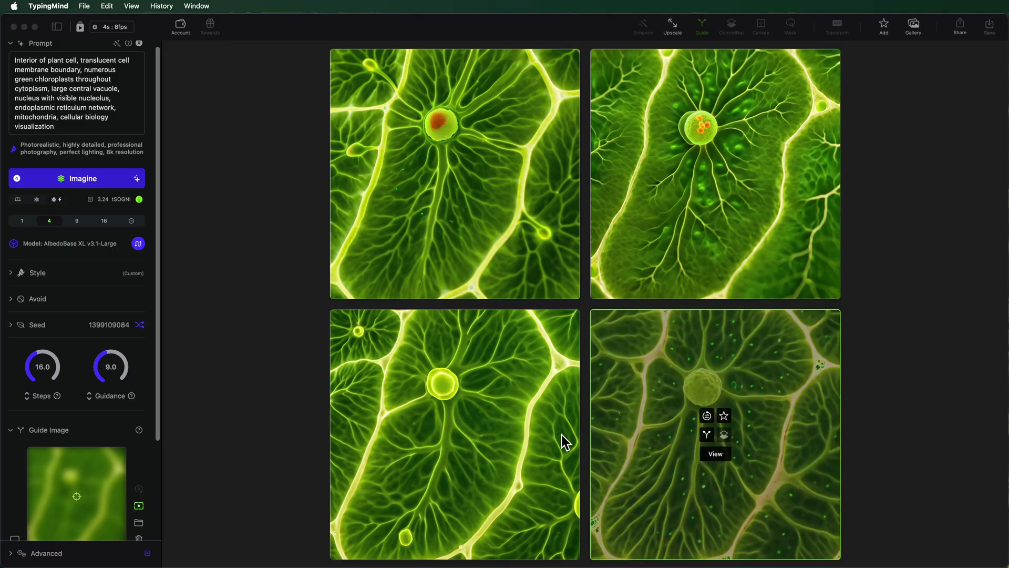
{"action": "mouse_move", "coordinate": [355, 401]}
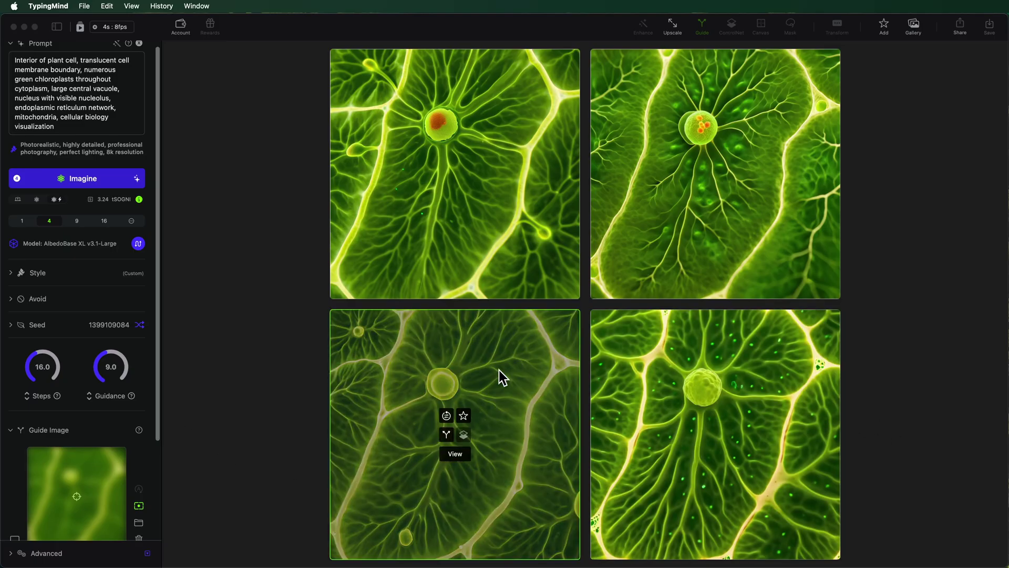
Step: Favourite the bottom-left cell image
{"action": "mouse_move", "coordinate": [706, 128]}
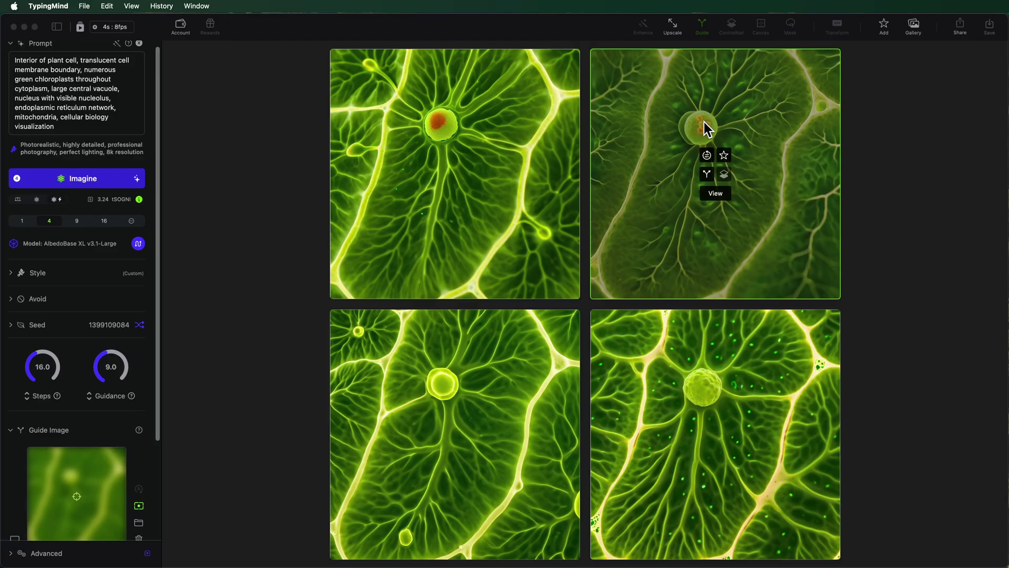
{"action": "mouse_move", "coordinate": [492, 365]}
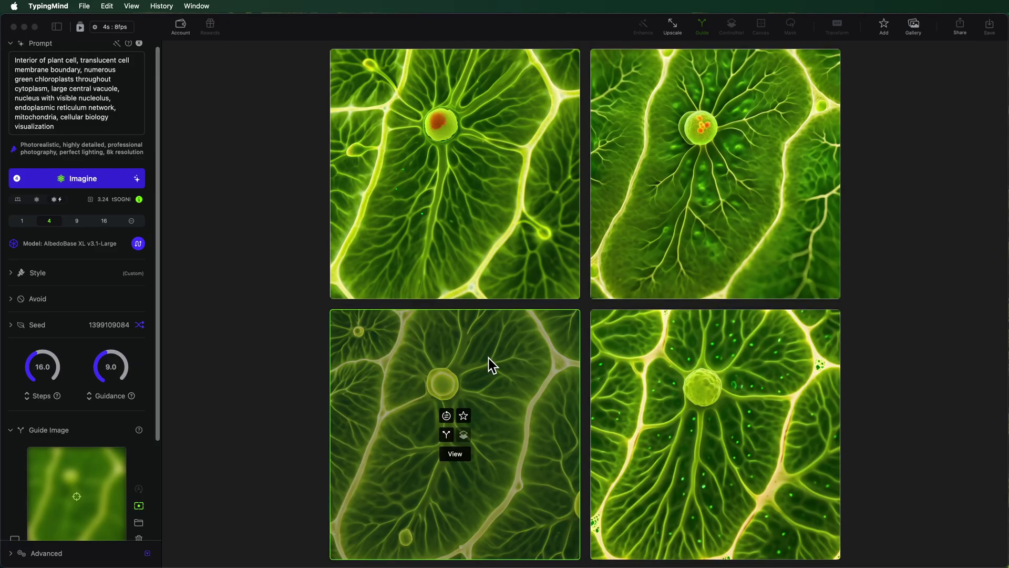
{"action": "left_click", "coordinate": [463, 416]}
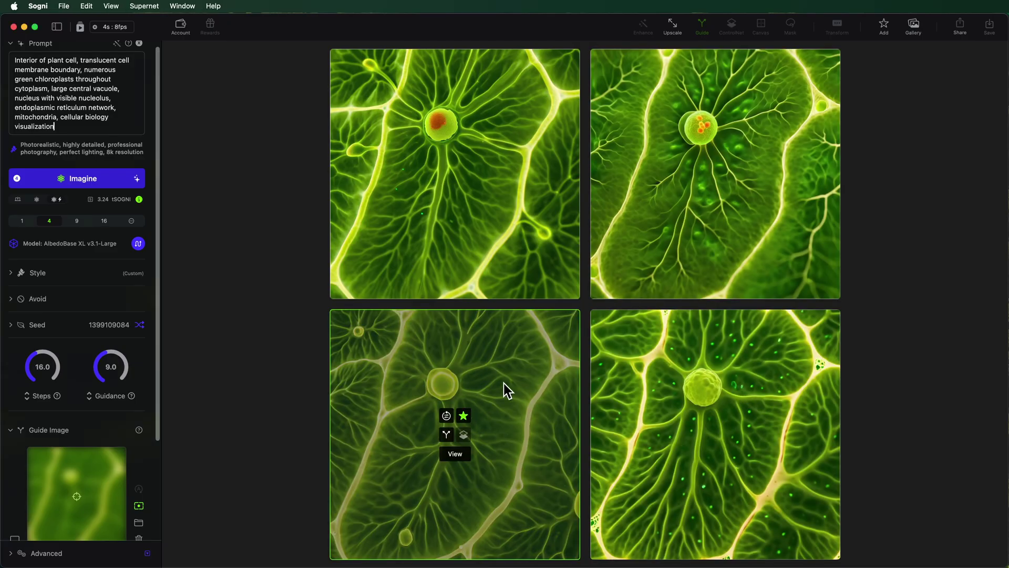
Step: Enable the guide transform, paste the photosystem protein complex prompt, and generate four images
{"action": "scroll", "coordinate": [74, 368], "scroll_direction": "down", "scroll_amount": 3}
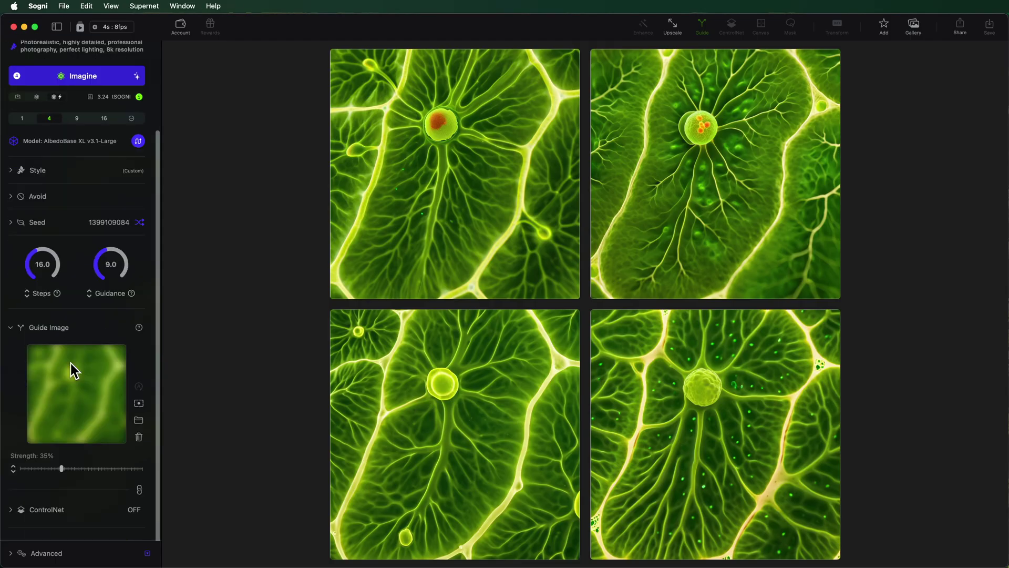
{"action": "left_click", "coordinate": [139, 403]}
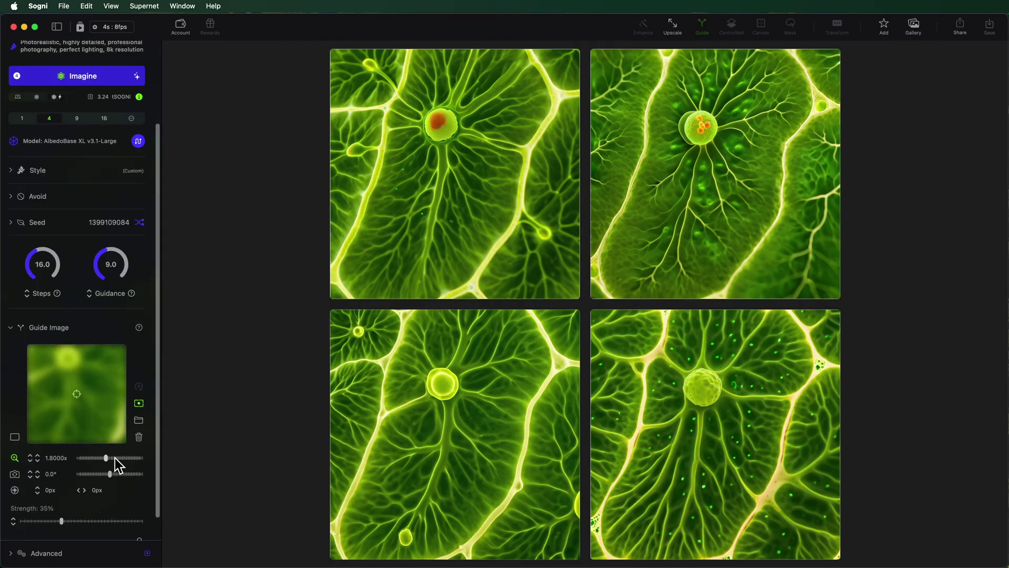
{"action": "scroll", "coordinate": [54, 108], "scroll_direction": "up", "scroll_amount": 4}
{"action": "left_click", "coordinate": [61, 77]}
{"action": "key", "text": "super+a"}
{"action": "type", "text": "Photosystem protein complex, central reaction center, surrounding protein scaffold structure, embedded in thylakoid membrane, clustered pigment molecules, detailed protein subunits, energy transfer centers, molecular biology visualization"}
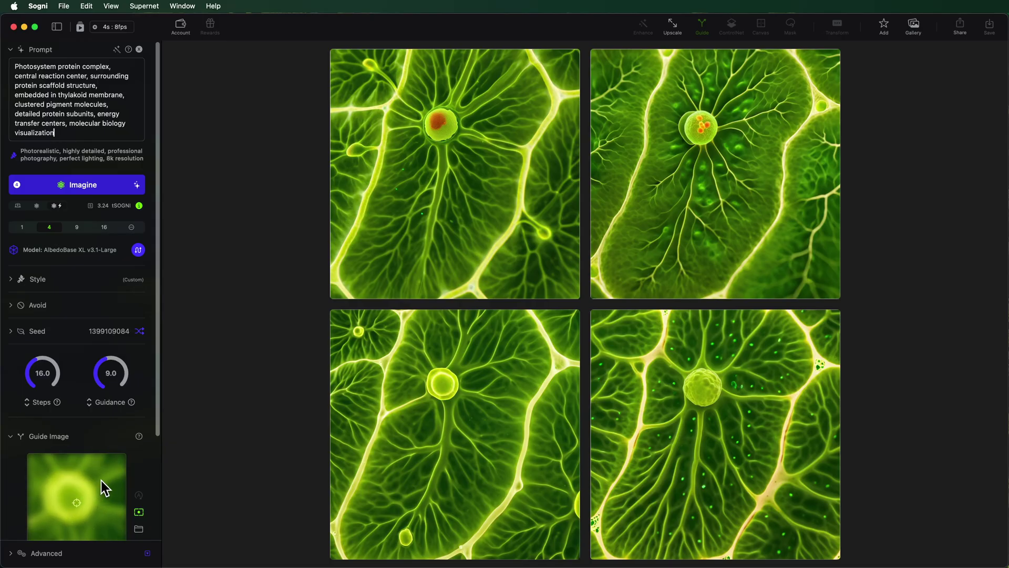
{"action": "left_click", "coordinate": [71, 188]}
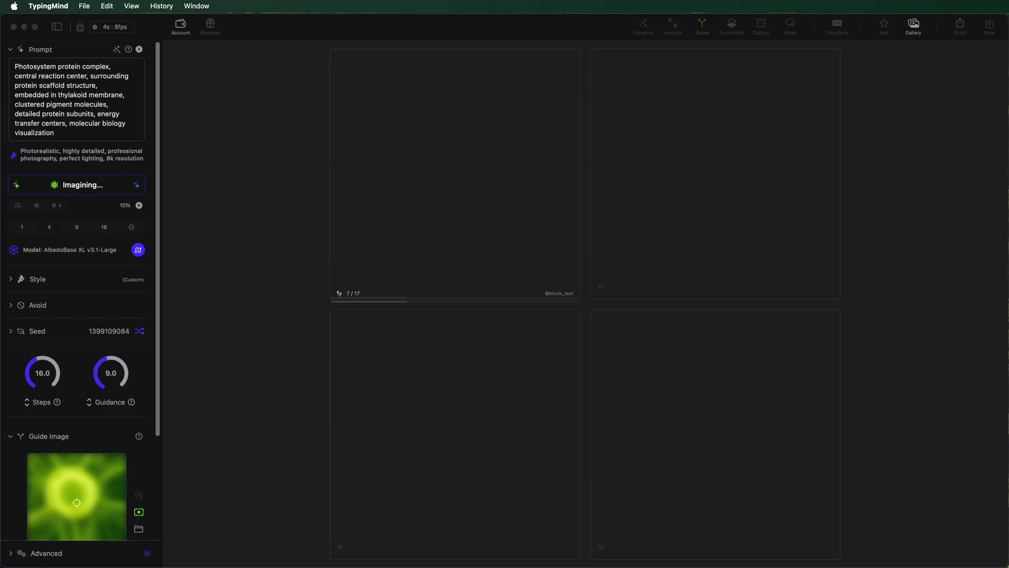
Step: Favourite the bottom-right photosystem image and make it the guide image
{"action": "mouse_move", "coordinate": [744, 432]}
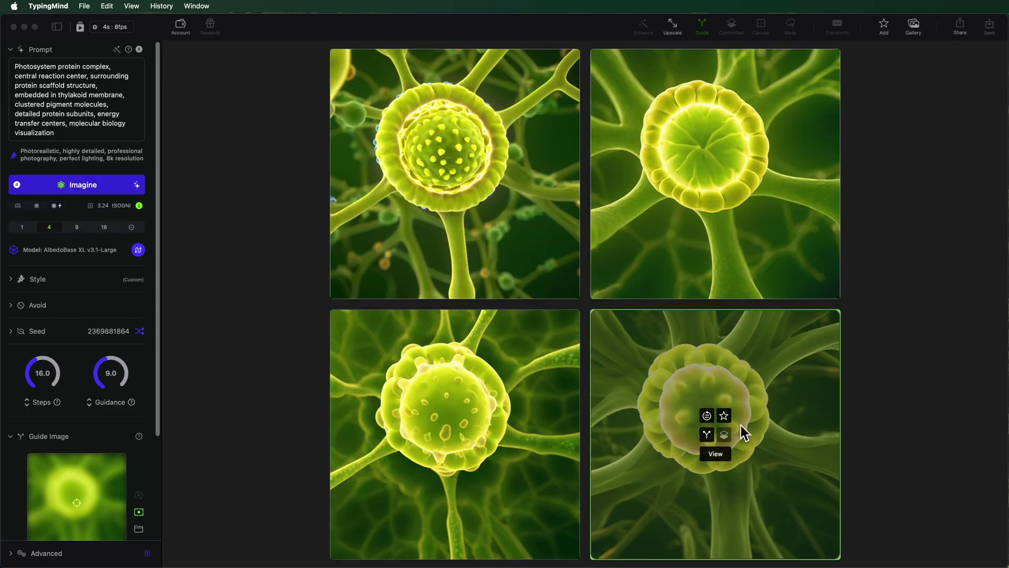
{"action": "left_click", "coordinate": [724, 415]}
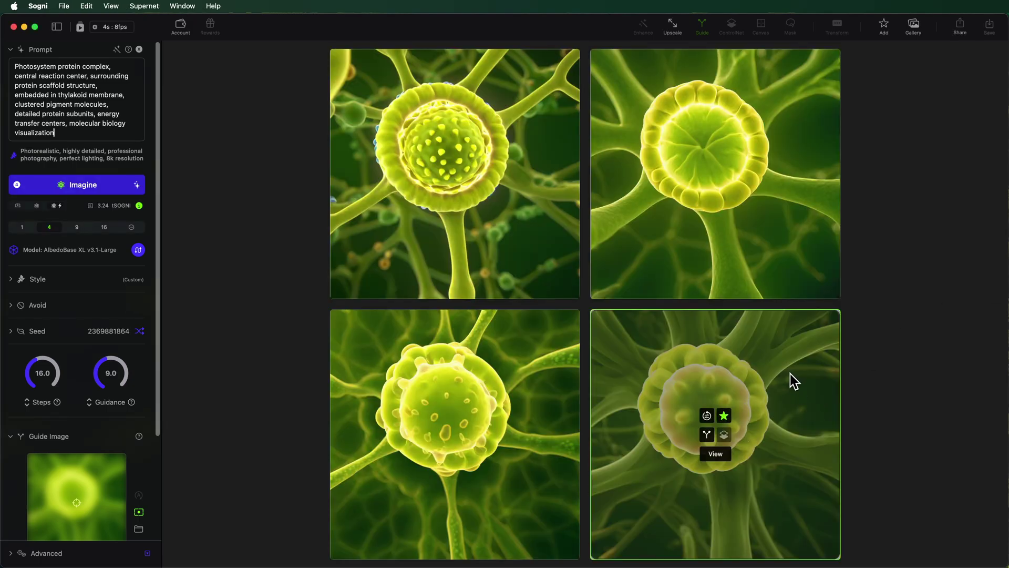
{"action": "left_click_drag", "start_coordinate": [791, 375], "coordinate": [100, 473]}
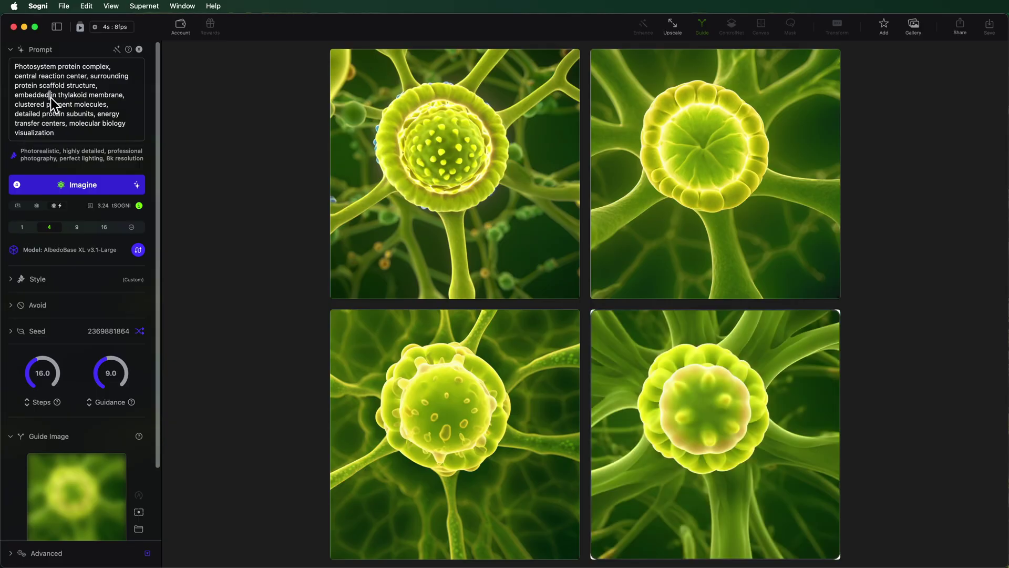
Step: Paste the ball-and-stick prompt, pan the guide, set its zoom to 2.55x, and generate four images
{"action": "key", "text": "super+a"}
{"action": "key", "text": "super+v"}
{"action": "scroll", "coordinate": [72, 410], "scroll_direction": "down", "scroll_amount": 3}
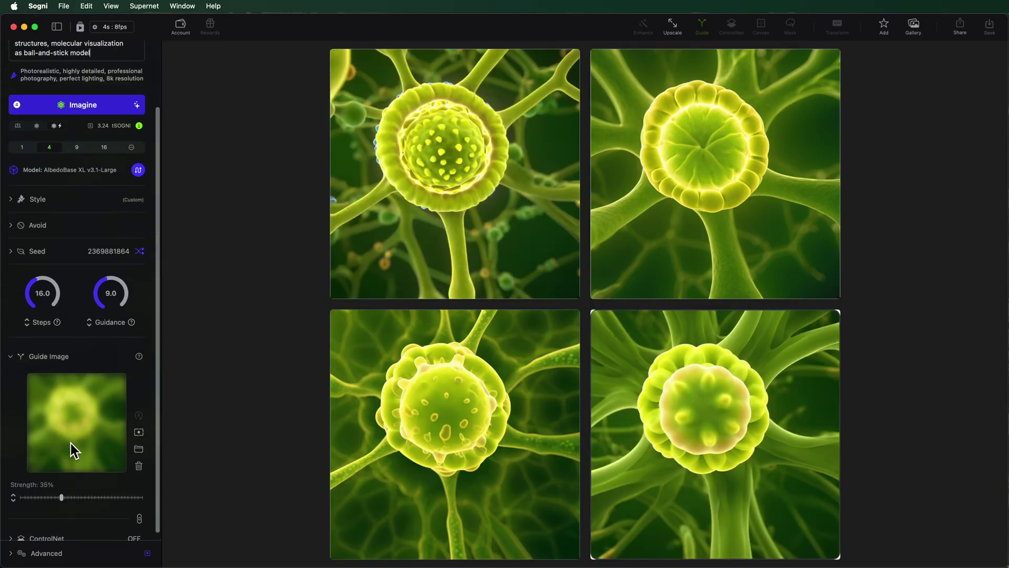
{"action": "left_click", "coordinate": [103, 459]}
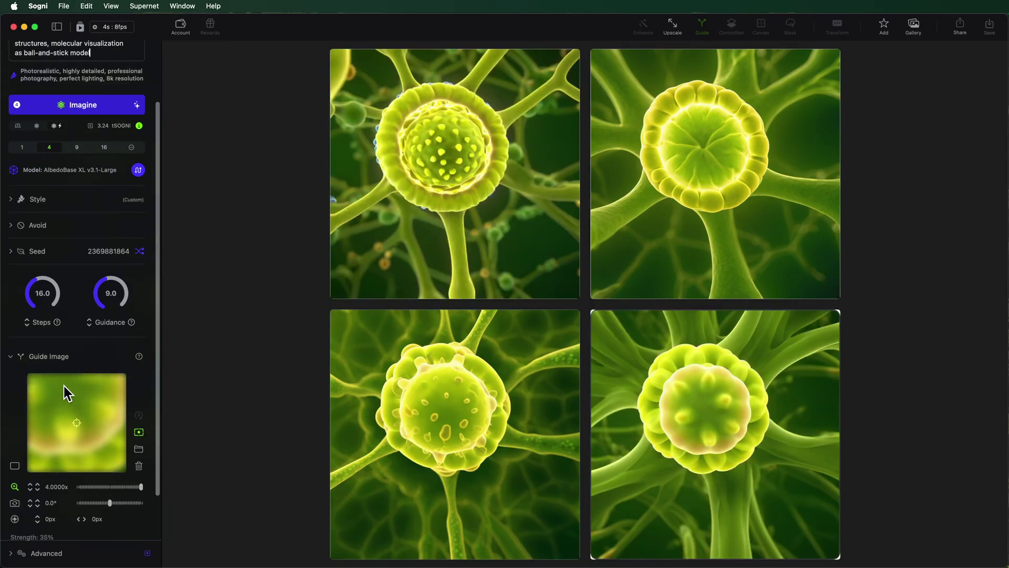
{"action": "left_click_drag", "start_coordinate": [64, 386], "coordinate": [86, 417]}
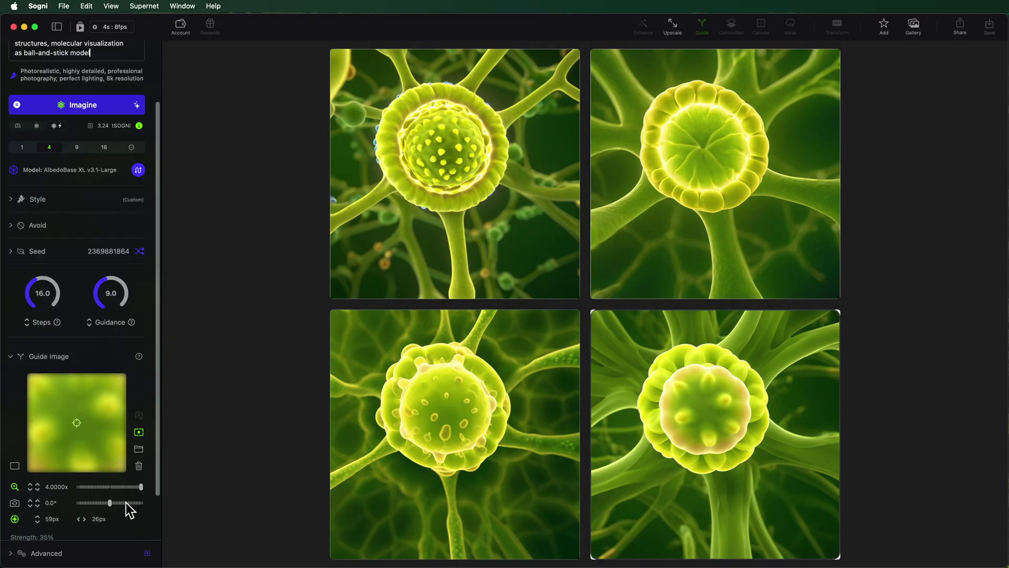
{"action": "left_click_drag", "start_coordinate": [143, 484], "coordinate": [116, 483]}
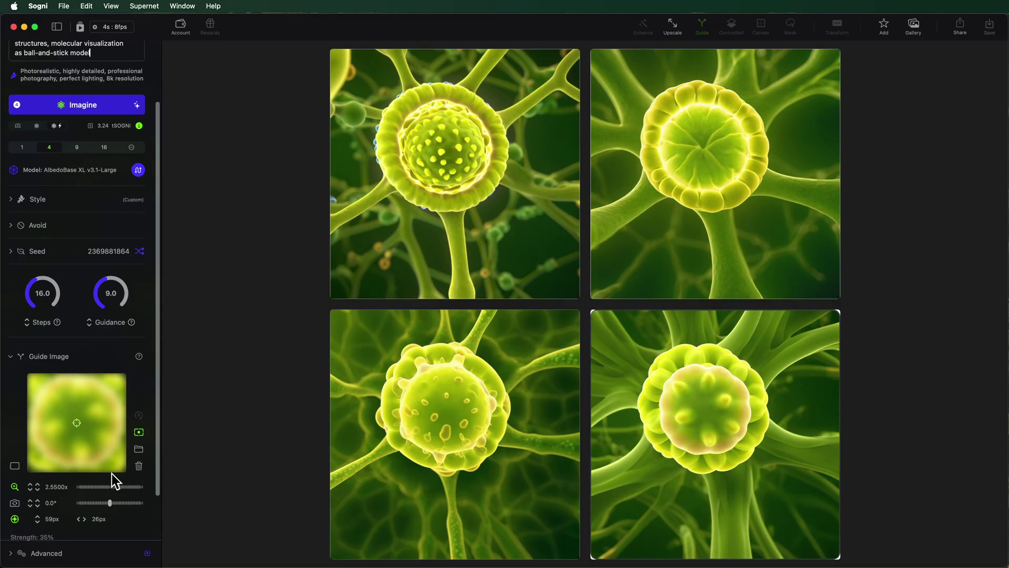
{"action": "left_click", "coordinate": [93, 108]}
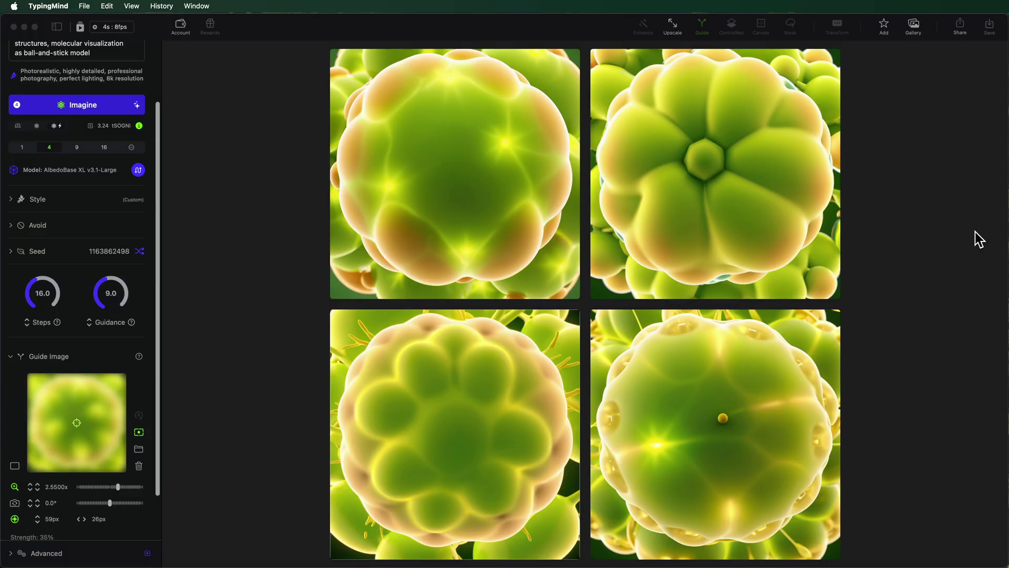
{"action": "mouse_move", "coordinate": [500, 155]}
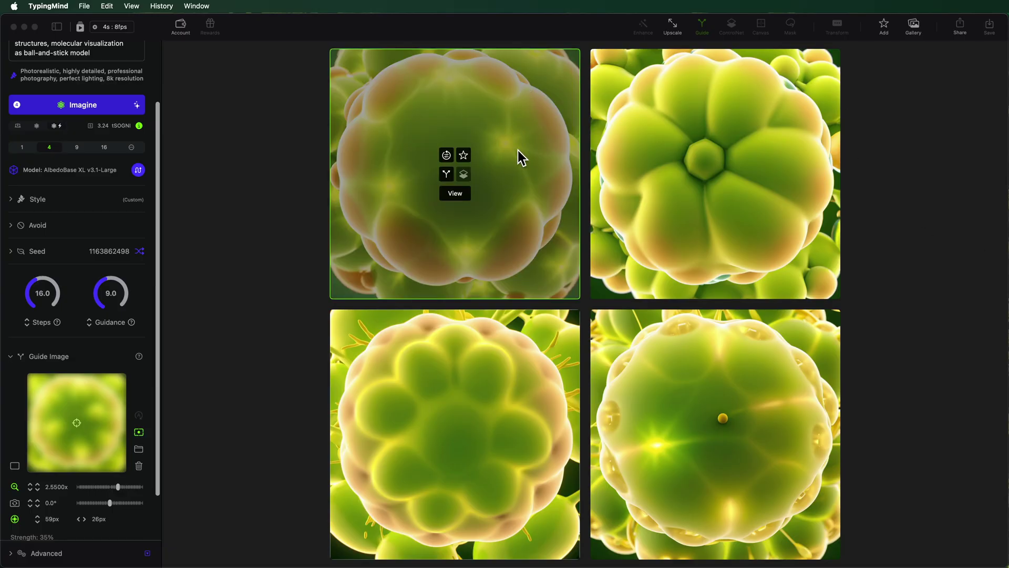
Step: Re-enable guide positioning, zoom the atom guide image to 4x, and pan it
{"action": "left_click", "coordinate": [466, 158]}
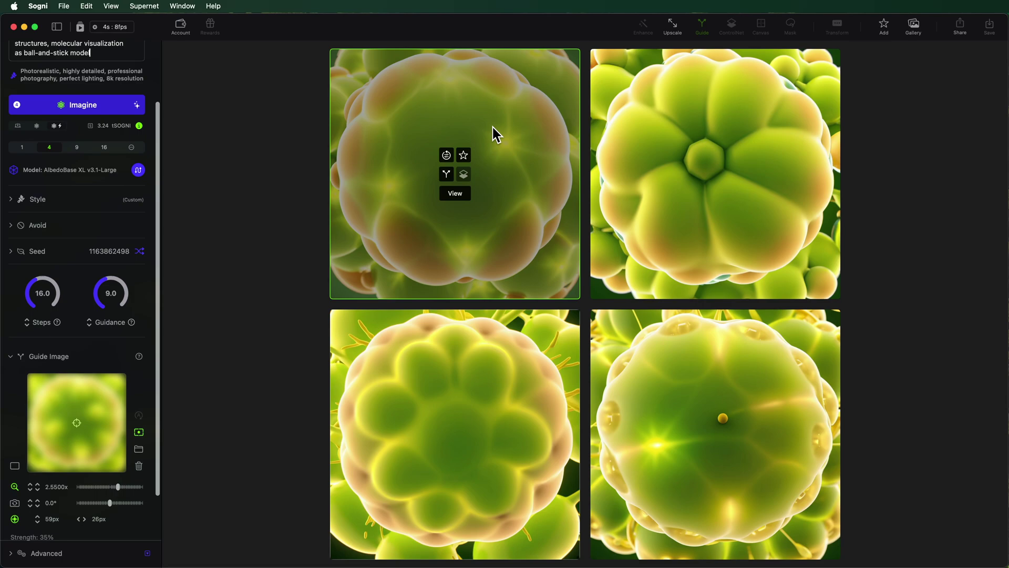
{"action": "left_click", "coordinate": [139, 432]}
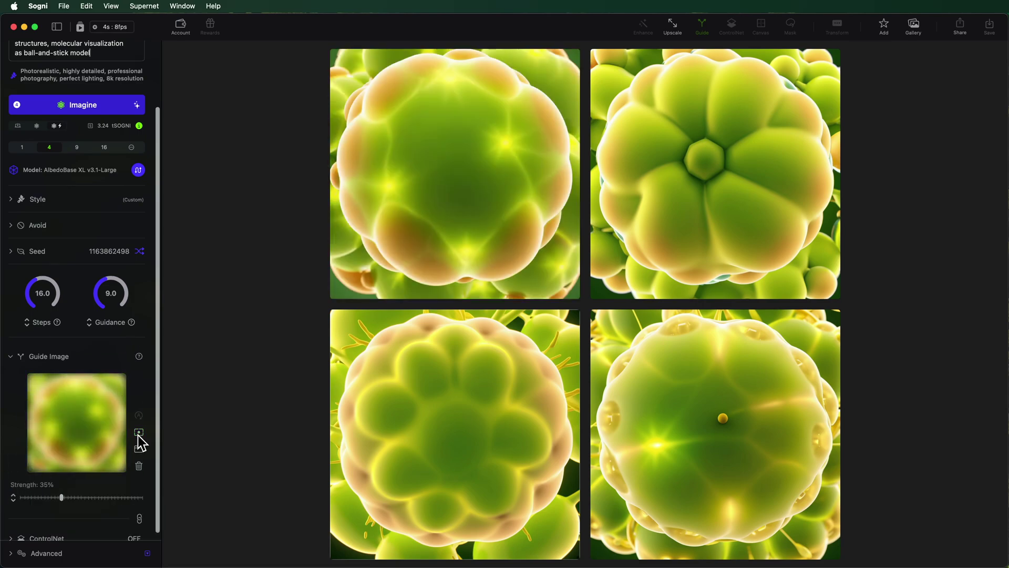
{"action": "left_click", "coordinate": [138, 432]}
{"action": "left_click_drag", "start_coordinate": [93, 487], "coordinate": [169, 490]}
{"action": "left_click_drag", "start_coordinate": [68, 402], "coordinate": [79, 391]}
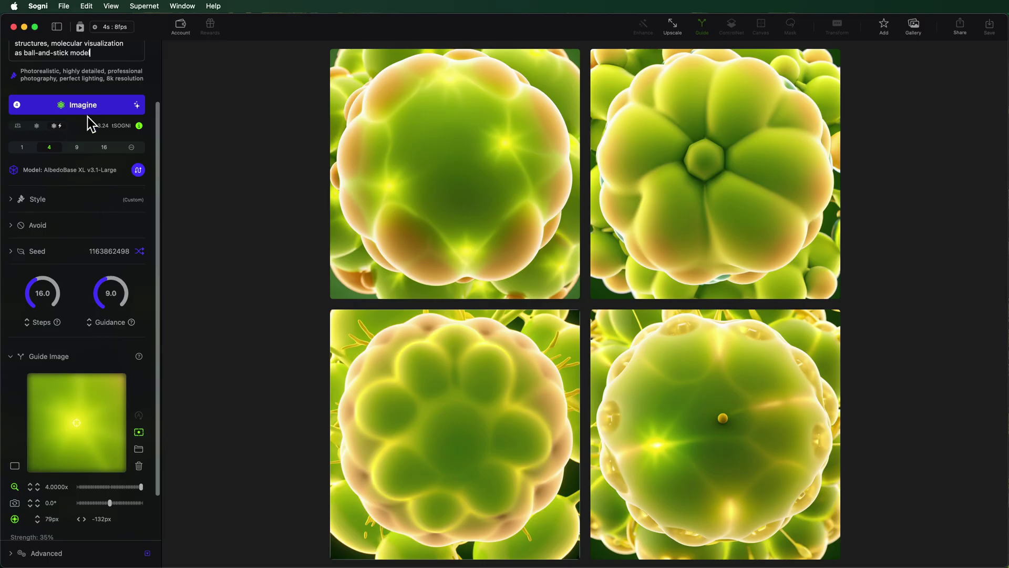
Step: Replace the prompt with the atomic nucleus description and generate the images
{"action": "scroll", "coordinate": [87, 116], "scroll_direction": "up", "scroll_amount": 3}
{"action": "left_click", "coordinate": [73, 96]}
{"action": "key", "text": "cmd+a"}
{"action": "type", "text": "Individual atom, central nucleus, surrounding electron cloud visualization, probability density representation, orbital structure, electron density distribution, quantum mechanical model of atomic structure"}
{"action": "key", "text": "BackSpace"}
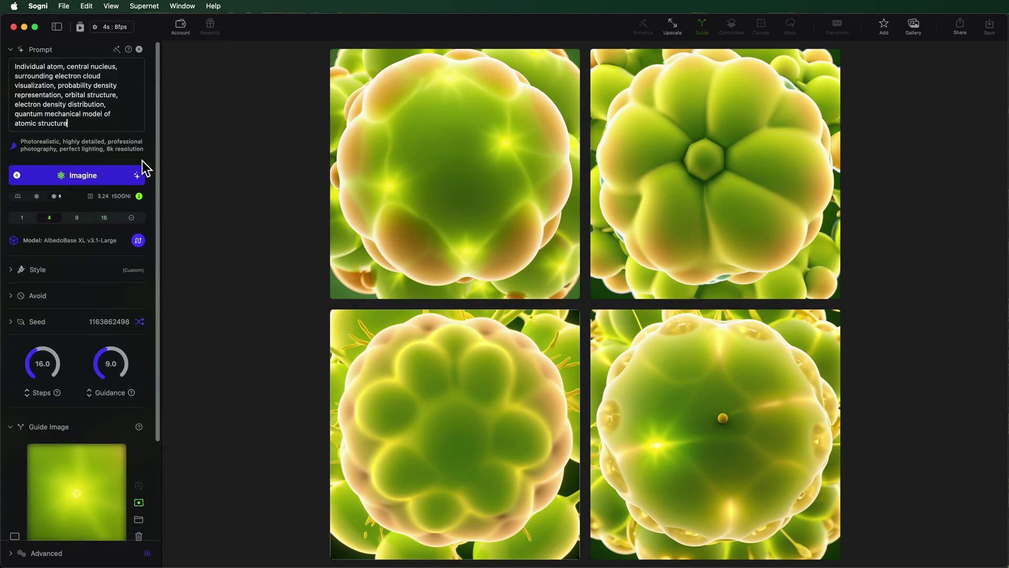
{"action": "left_click", "coordinate": [83, 178]}
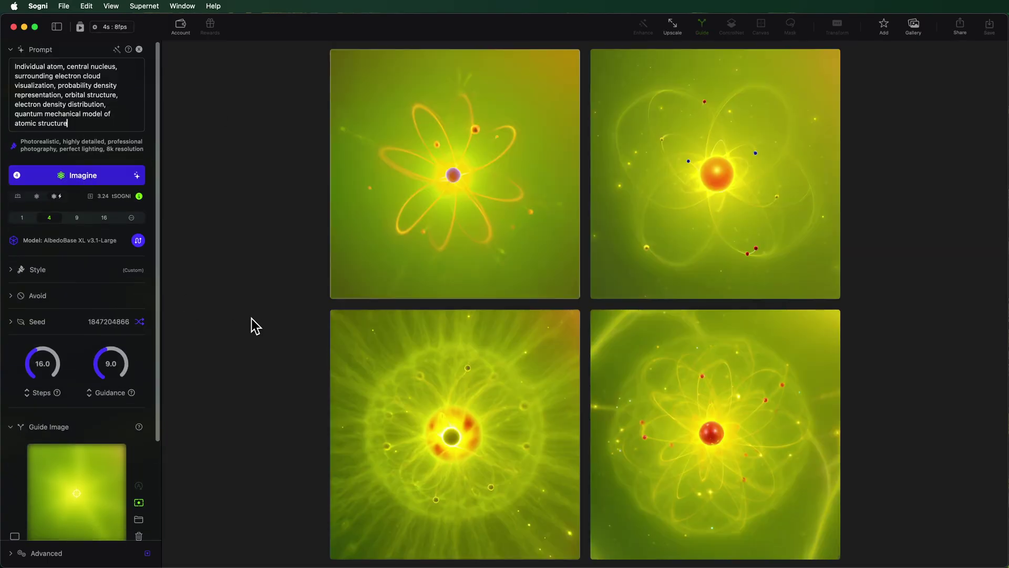
Step: Magnify the guide image to 4x again and shift its centre slightly
{"action": "mouse_move", "coordinate": [669, 423]}
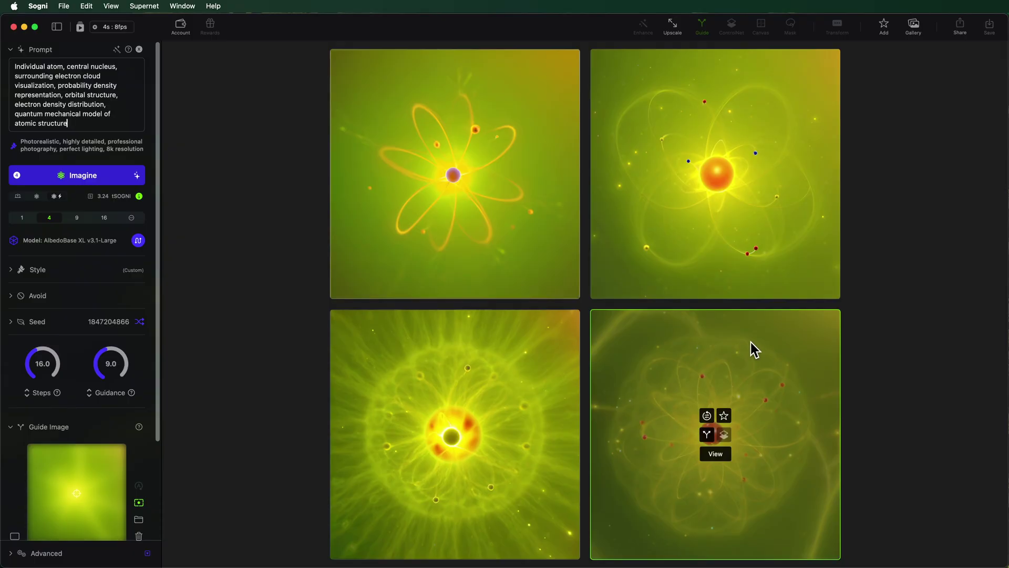
{"action": "scroll", "coordinate": [73, 410], "scroll_direction": "down", "scroll_amount": 3}
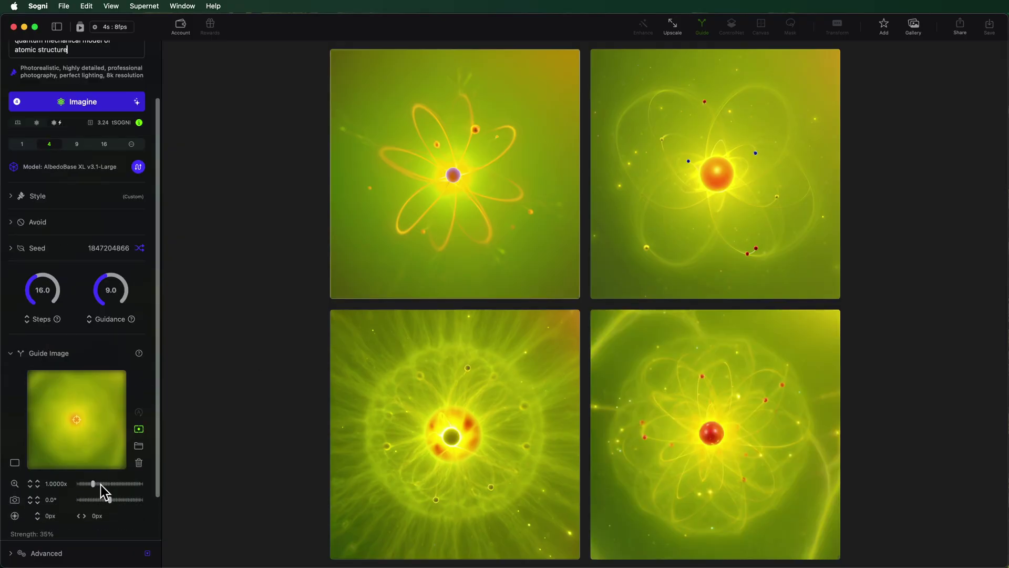
{"action": "left_click_drag", "start_coordinate": [98, 484], "coordinate": [170, 484]}
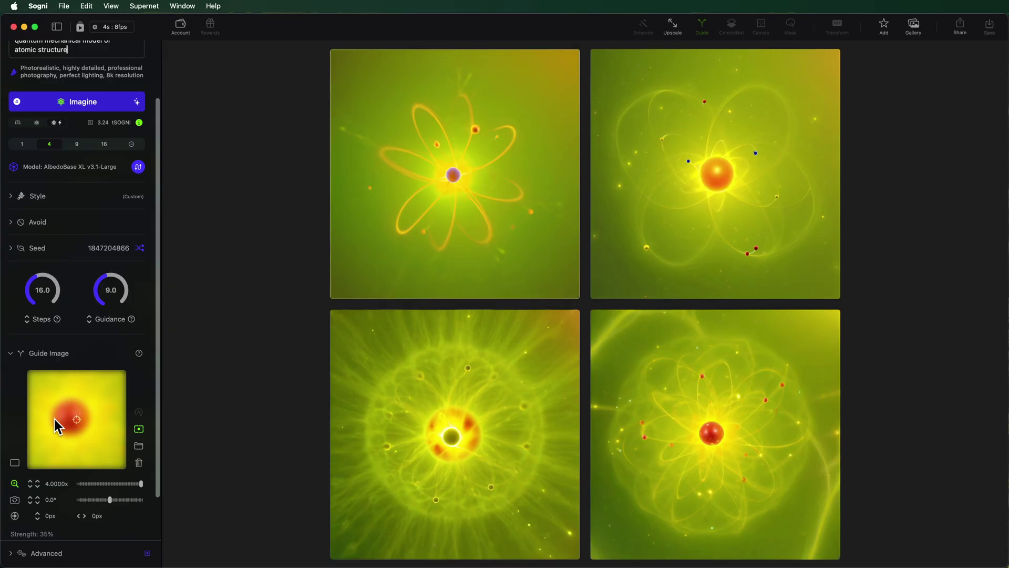
{"action": "left_click_drag", "start_coordinate": [68, 418], "coordinate": [69, 418]}
Step: Generate four atomic-nucleus images, then favourite the bottom-right one and make it the guide
{"action": "left_click", "coordinate": [78, 167]}
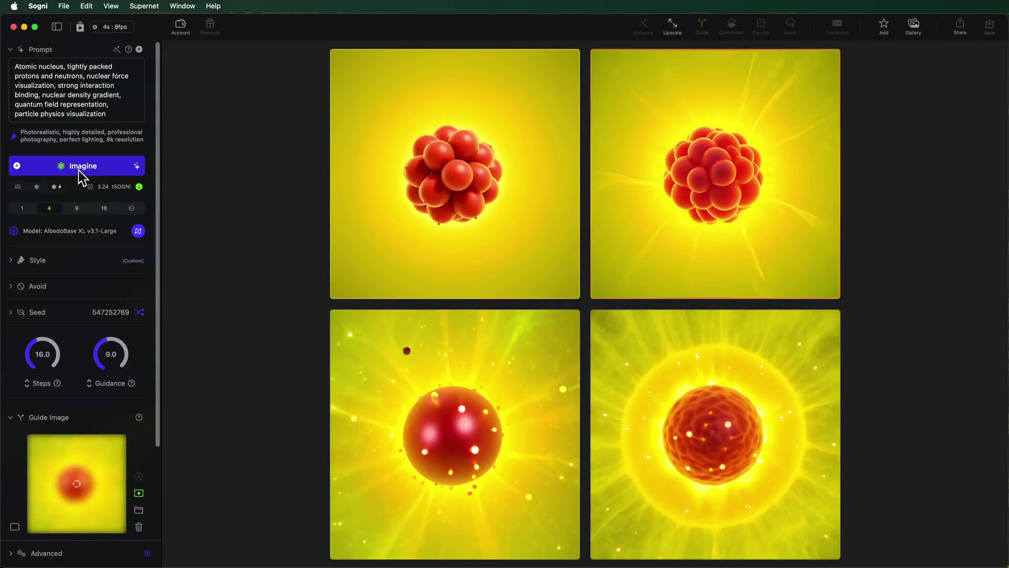
{"action": "mouse_move", "coordinate": [355, 120]}
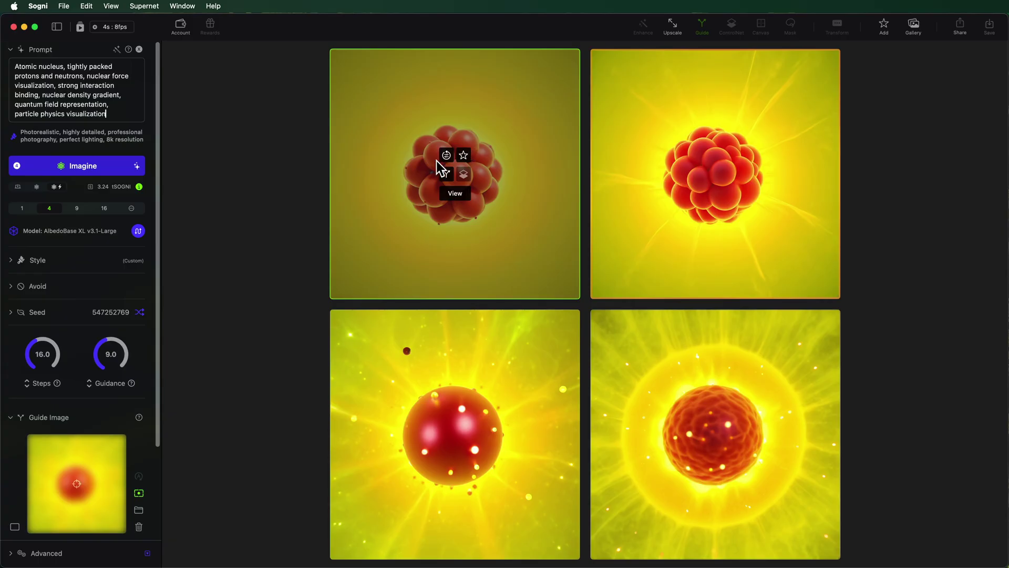
{"action": "mouse_move", "coordinate": [720, 532]}
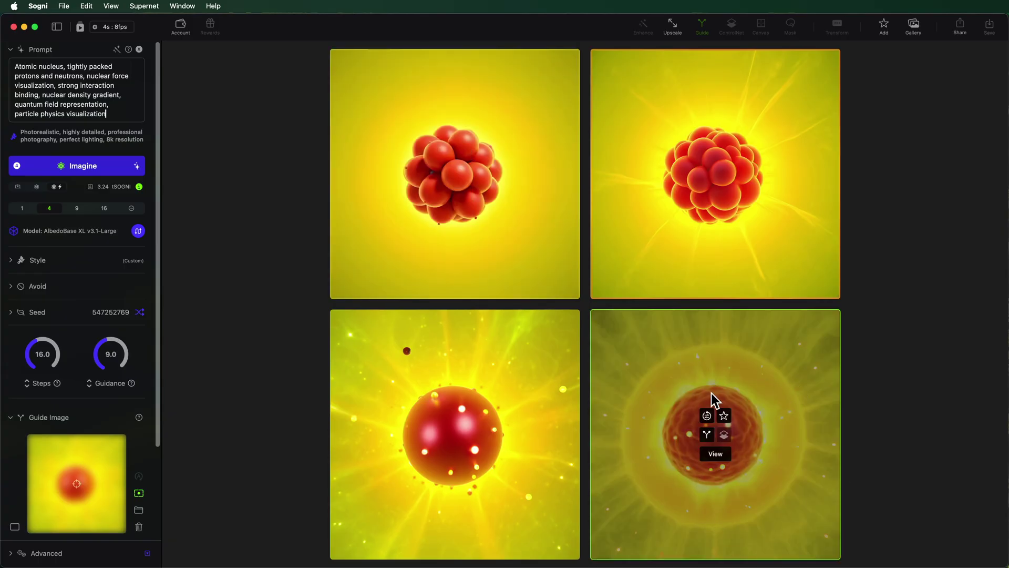
{"action": "left_click", "coordinate": [724, 415]}
{"action": "left_click_drag", "start_coordinate": [757, 473], "coordinate": [106, 478]}
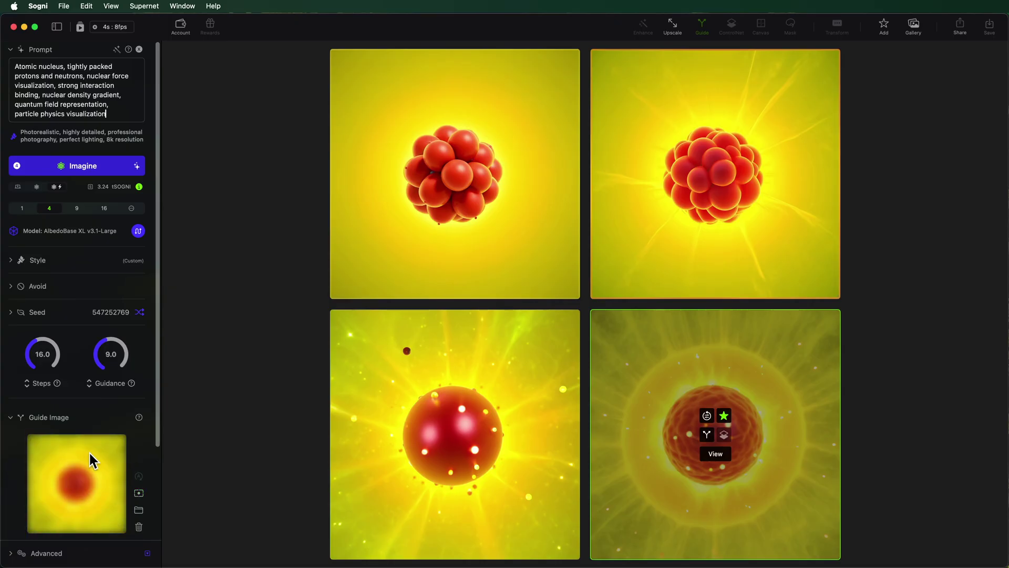
Step: Zoom the guide to about 2.3x, generate nucleus spheres, and make the bottom-right sphere the guide
{"action": "scroll", "coordinate": [93, 450], "scroll_direction": "down", "scroll_amount": 3}
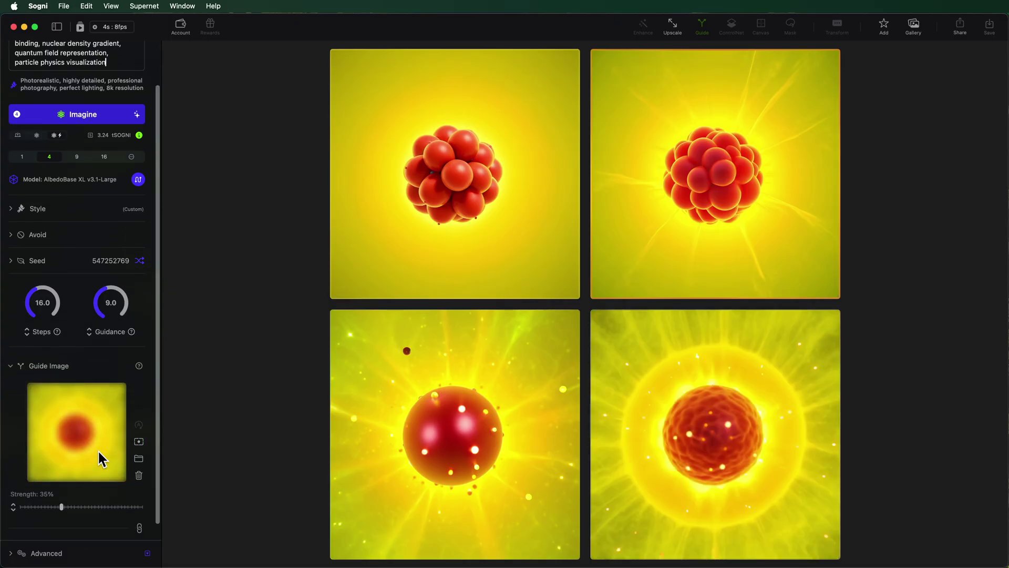
{"action": "left_click", "coordinate": [138, 436]}
{"action": "left_click_drag", "start_coordinate": [98, 488], "coordinate": [153, 491]}
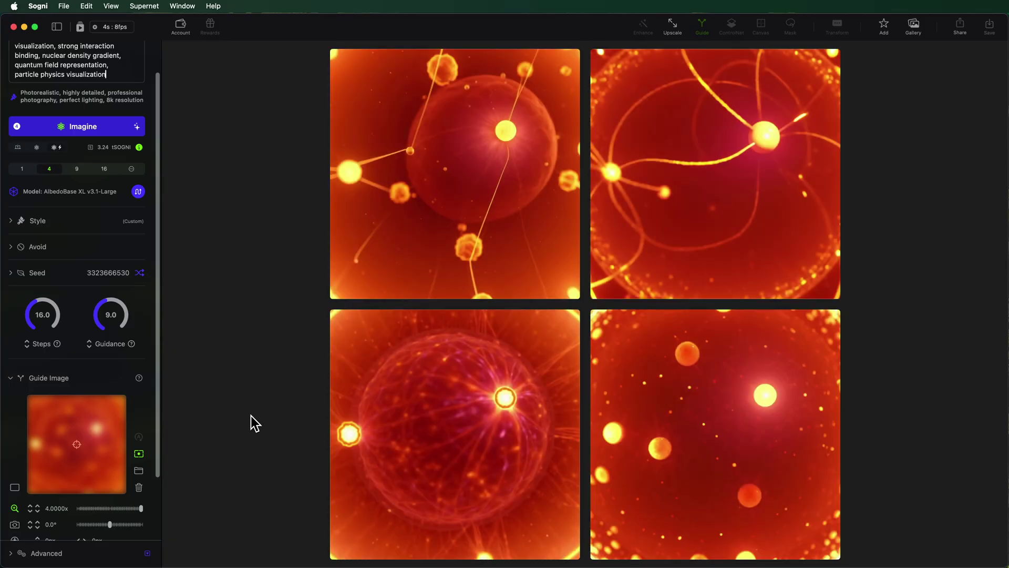
{"action": "left_click_drag", "start_coordinate": [141, 507], "coordinate": [114, 508]}
{"action": "left_click_drag", "start_coordinate": [88, 456], "coordinate": [86, 455]}
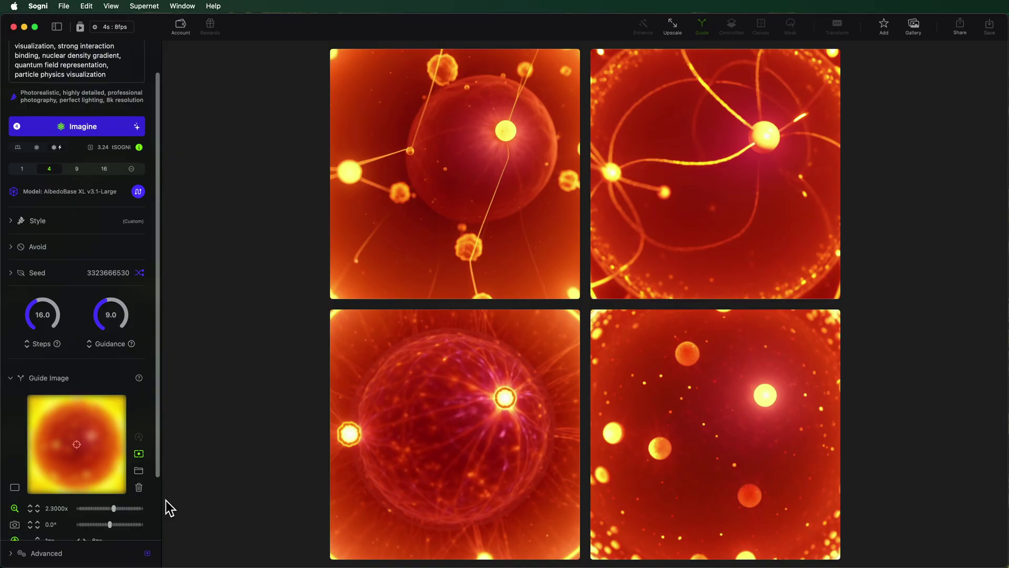
{"action": "left_click", "coordinate": [83, 128]}
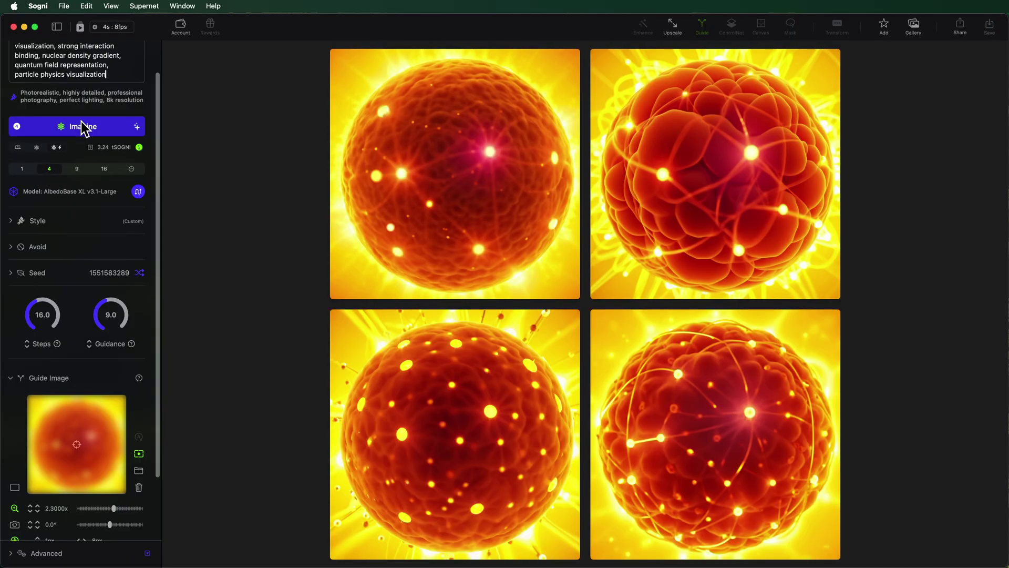
{"action": "mouse_move", "coordinate": [633, 471]}
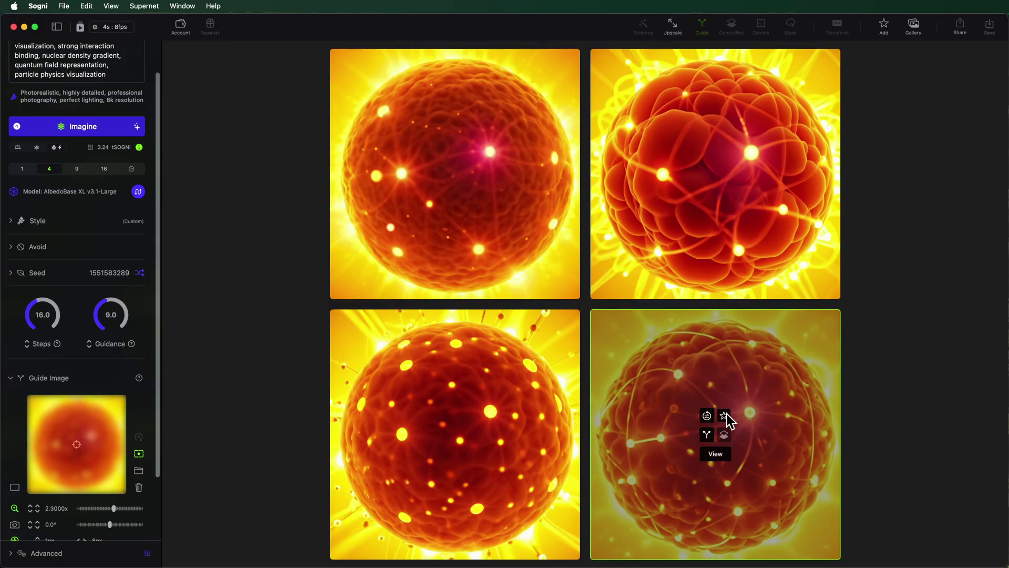
{"action": "left_click_drag", "start_coordinate": [775, 436], "coordinate": [158, 464]}
Step: Zoom the sphere guide to 4x, paste the Planck-scale quantum foam prompt, and generate four images
{"action": "left_click", "coordinate": [139, 453]}
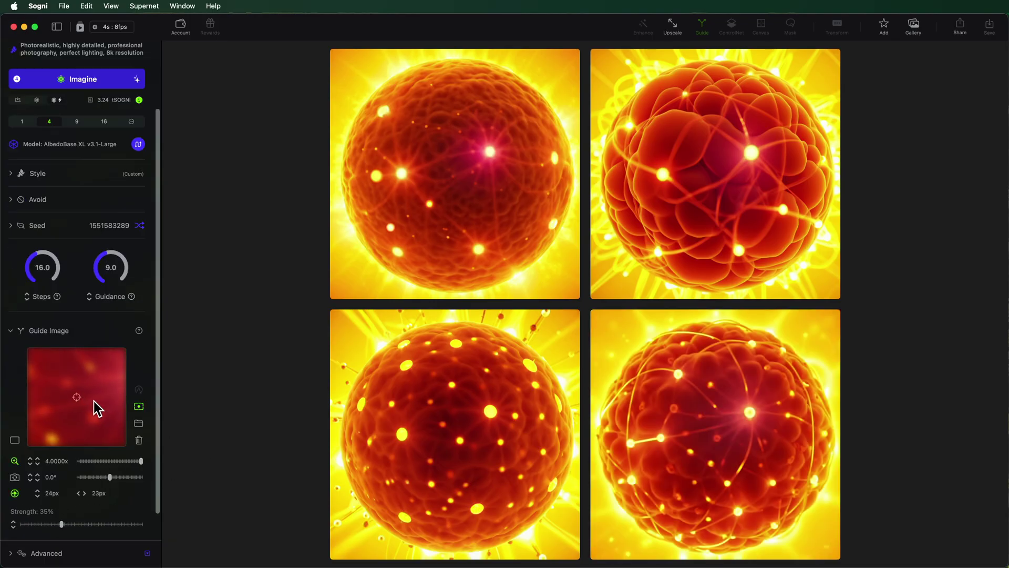
{"action": "scroll", "coordinate": [60, 121], "scroll_direction": "up", "scroll_amount": 3}
{"action": "double_click", "coordinate": [49, 77]}
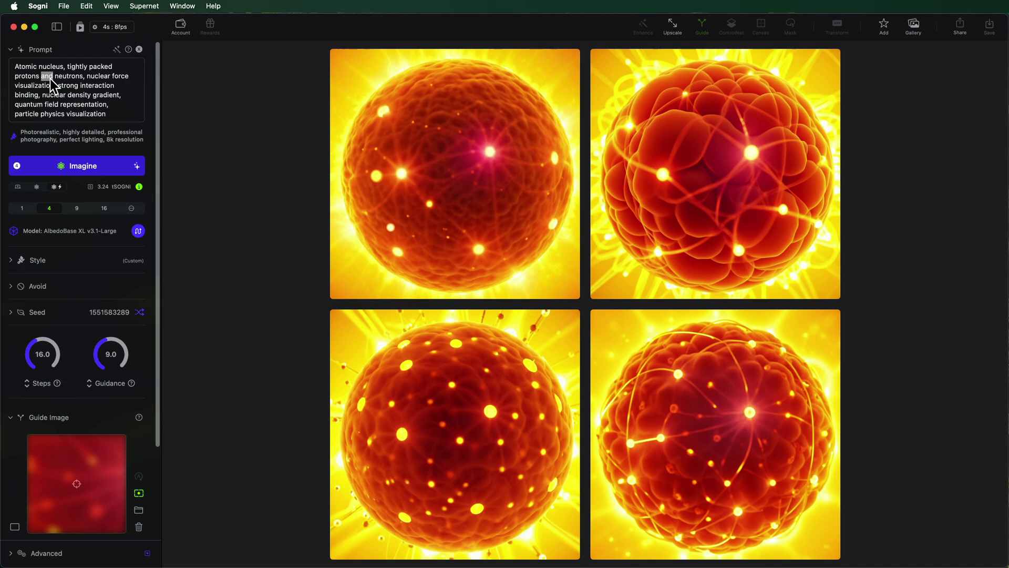
{"action": "key", "text": "super+a"}
{"action": "type", "text": "Quantum foam at Planck scale, spacetime fluctuations, virtual particle pairs appearing and annihilating, quantum vacuum energy visualization, fundamental fabric of reality, mathematical patterns in chaos, energy waves and vibrations, theoretical physics visualization"}
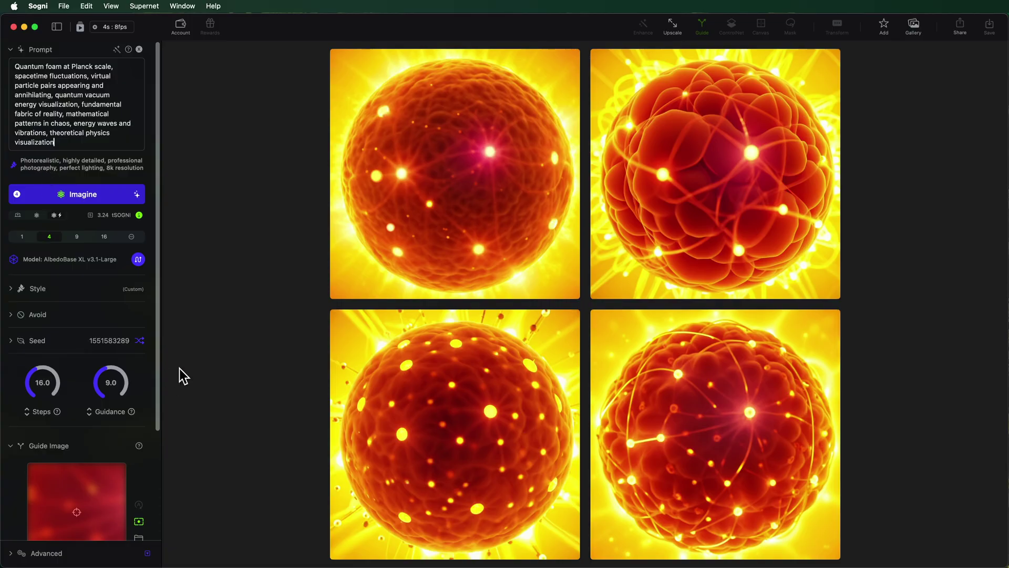
{"action": "left_click", "coordinate": [83, 195]}
{"action": "scroll", "coordinate": [105, 210], "scroll_direction": "down", "scroll_amount": 2}
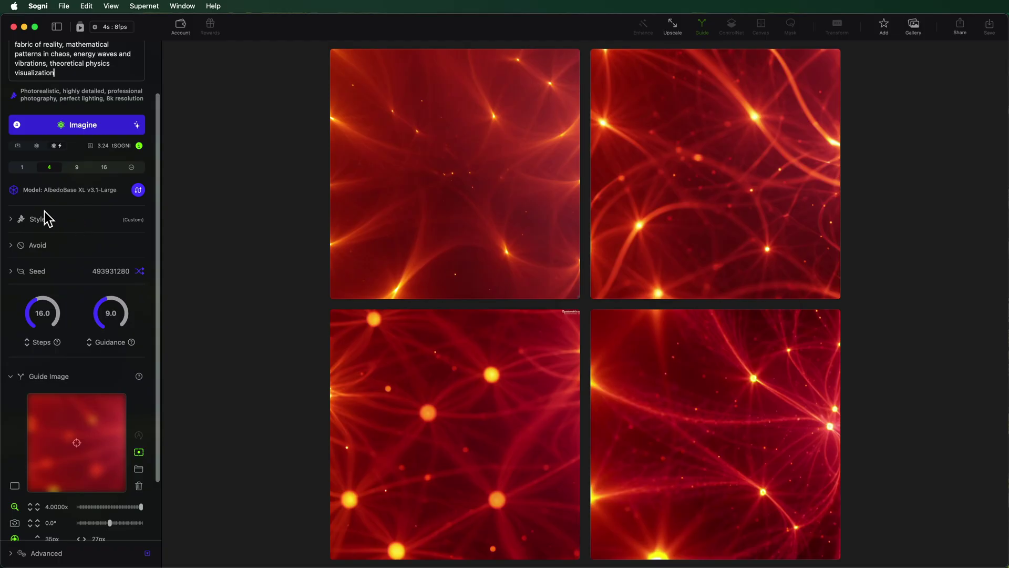
{"action": "mouse_move", "coordinate": [548, 110]}
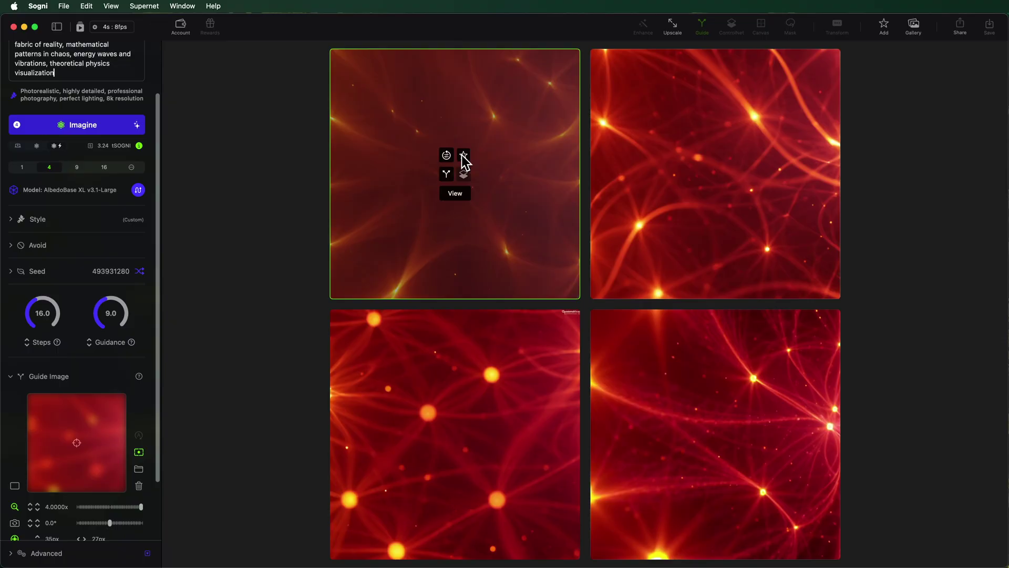
Step: Open the Gallery and scroll through the thumbnails down to the jungle images and back up
{"action": "left_click", "coordinate": [915, 24]}
{"action": "mouse_move", "coordinate": [347, 178]}
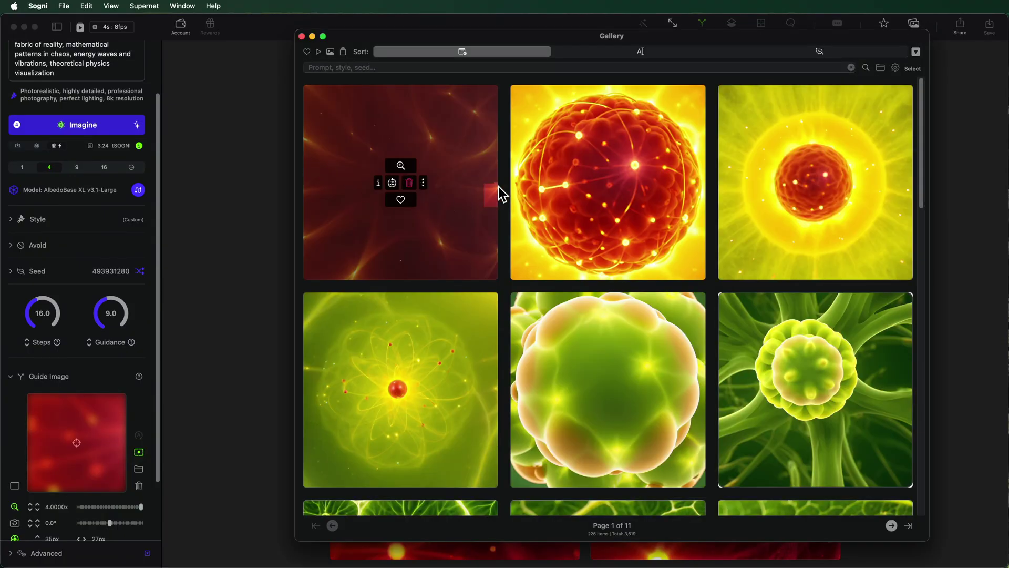
{"action": "scroll", "coordinate": [648, 188], "scroll_direction": "down", "scroll_amount": 3}
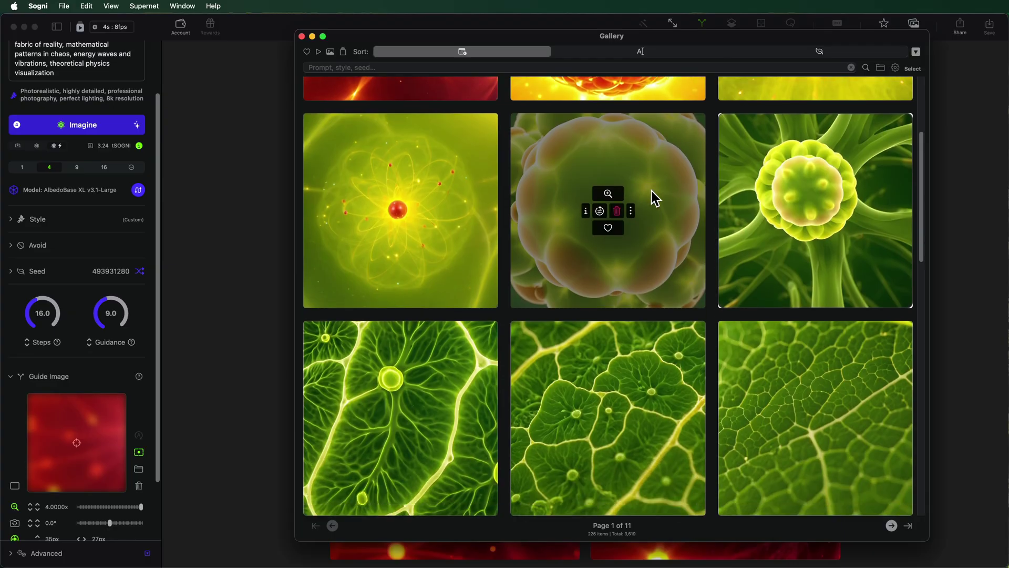
{"action": "scroll", "coordinate": [651, 191], "scroll_direction": "down", "scroll_amount": 10}
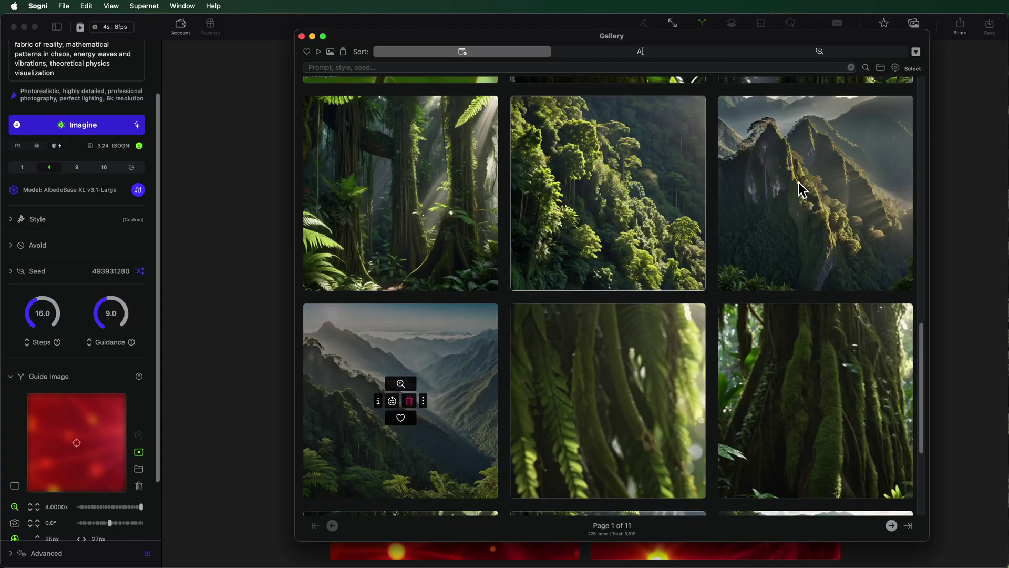
{"action": "scroll", "coordinate": [434, 214], "scroll_direction": "up", "scroll_amount": 5}
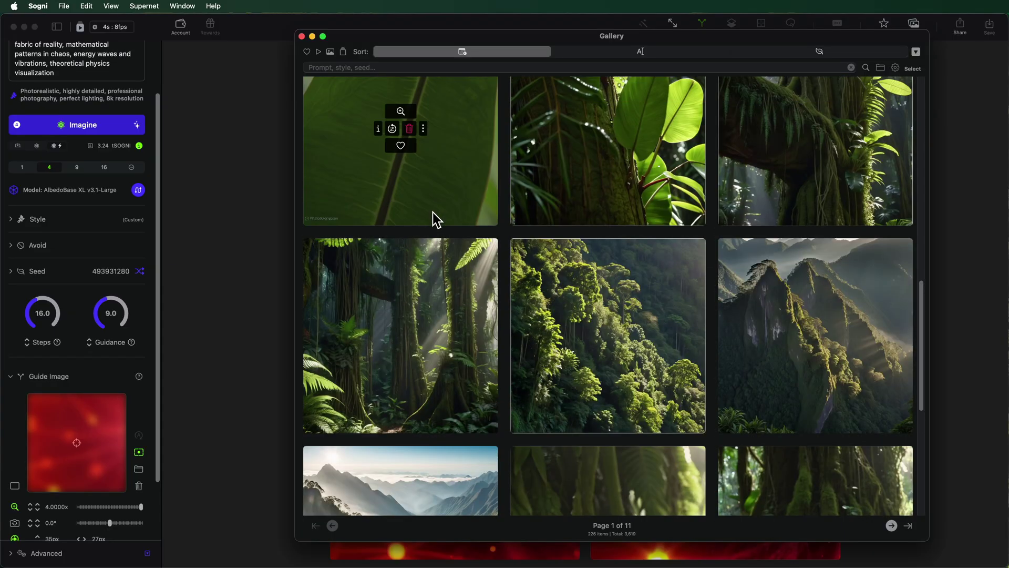
{"action": "scroll", "coordinate": [384, 273], "scroll_direction": "up", "scroll_amount": 4}
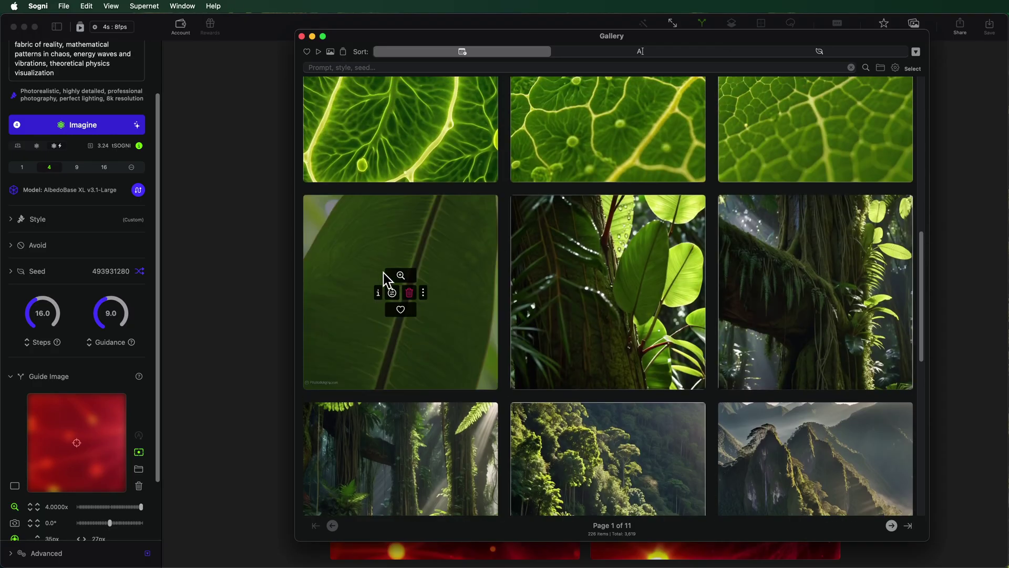
{"action": "scroll", "coordinate": [372, 276], "scroll_direction": "up", "scroll_amount": 8}
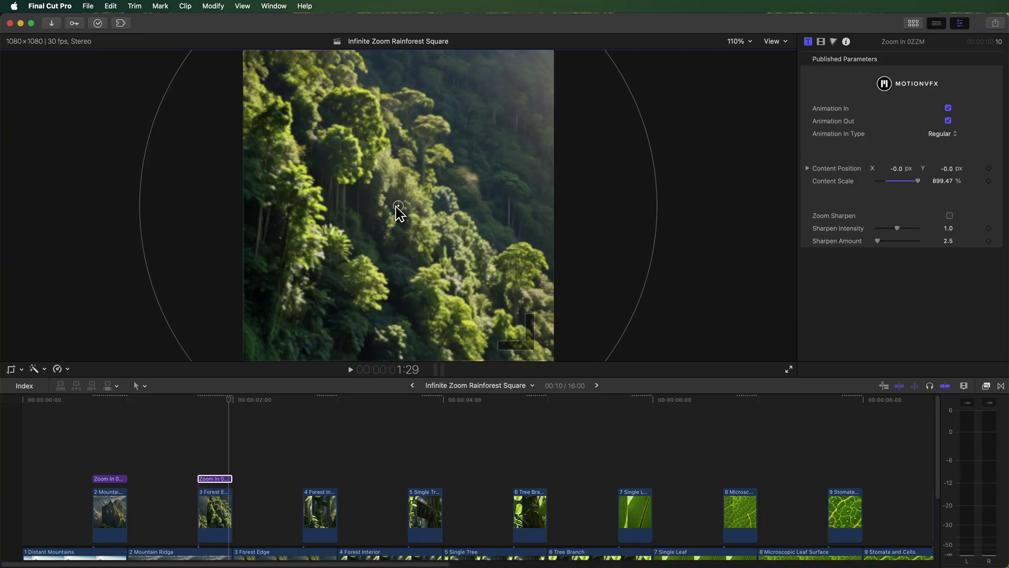
Step: Paste Zoom In 0ZZM titles over the connected clips from Tree Branch through Atom Structure
{"action": "key", "text": "alt+v"}
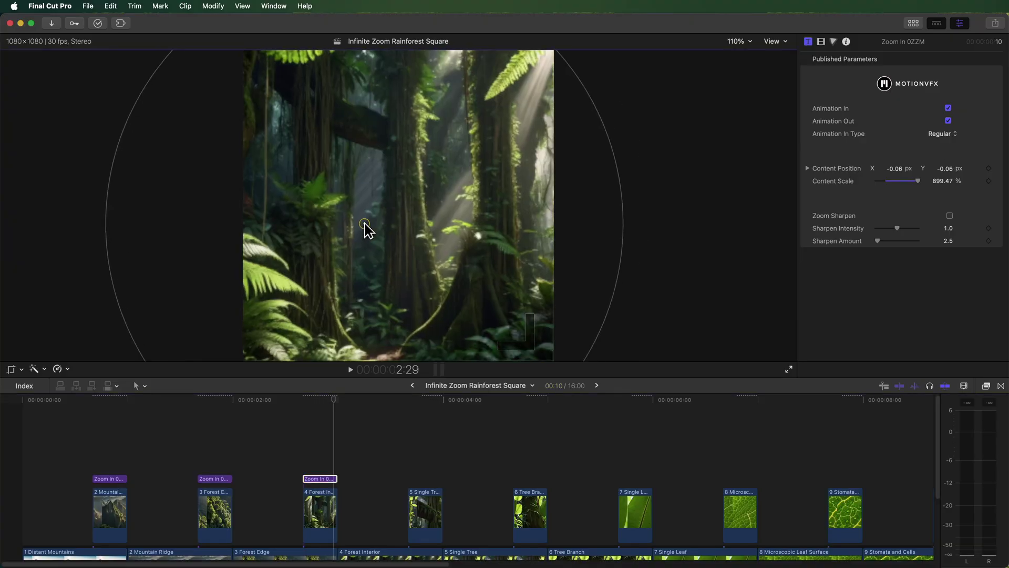
{"action": "key", "text": "alt+v"}
{"action": "key", "text": "alt+v"}
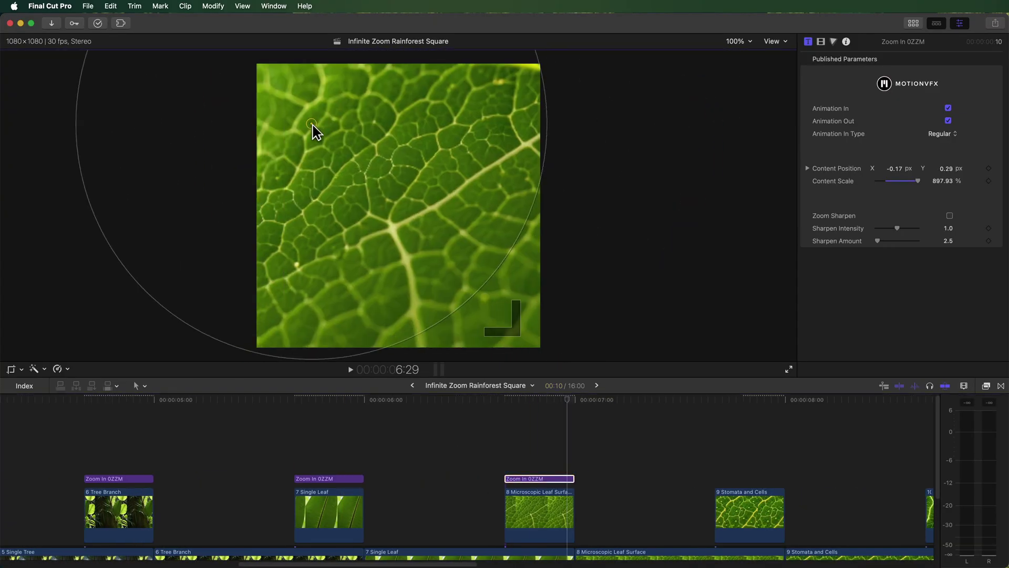
{"action": "key", "text": "alt+v"}
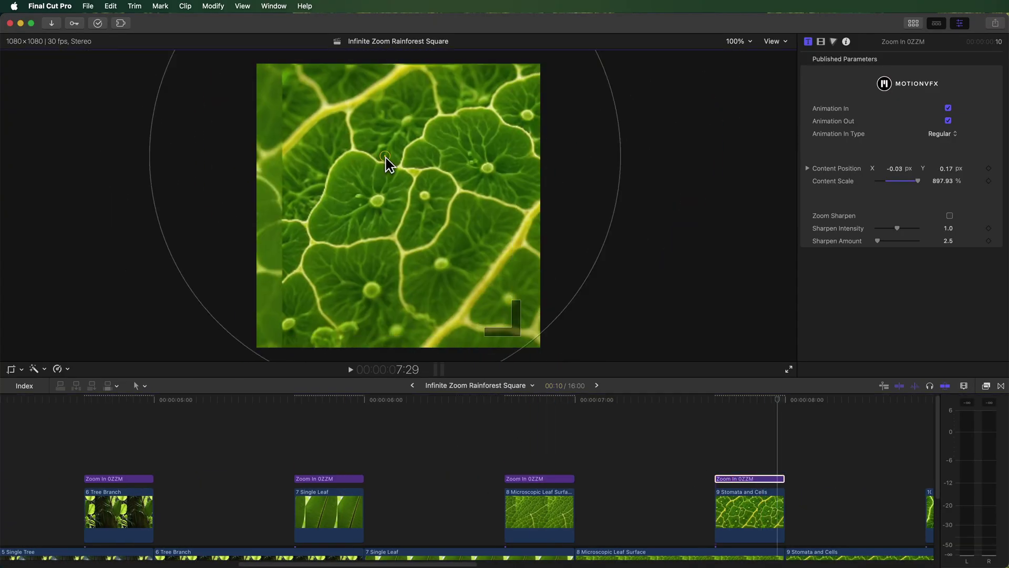
{"action": "key", "text": "alt+v"}
{"action": "key", "text": "alt+v"}
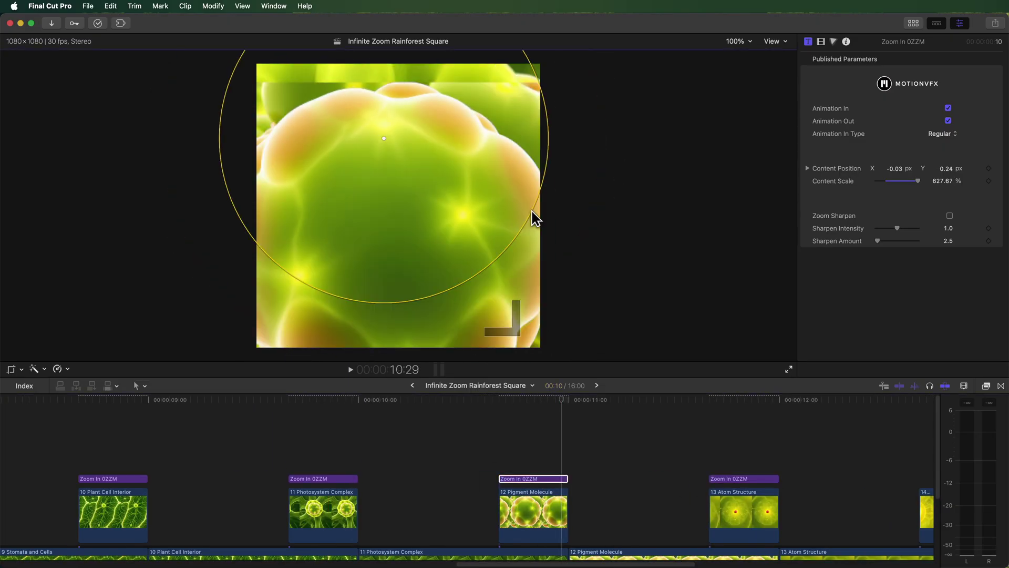
{"action": "key", "text": "alt+v"}
{"action": "key", "text": "alt+v"}
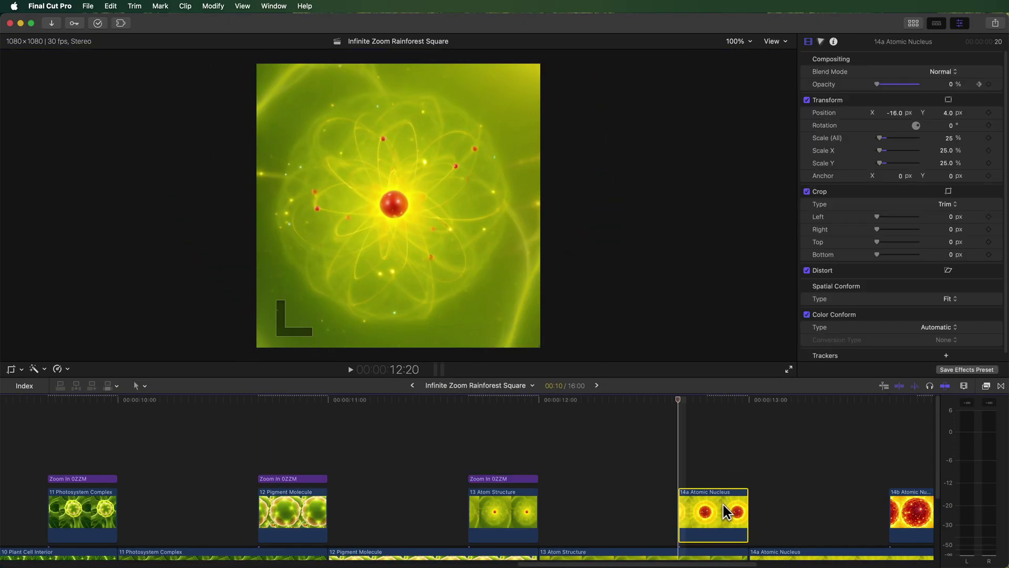
{"action": "key", "text": "alt+v"}
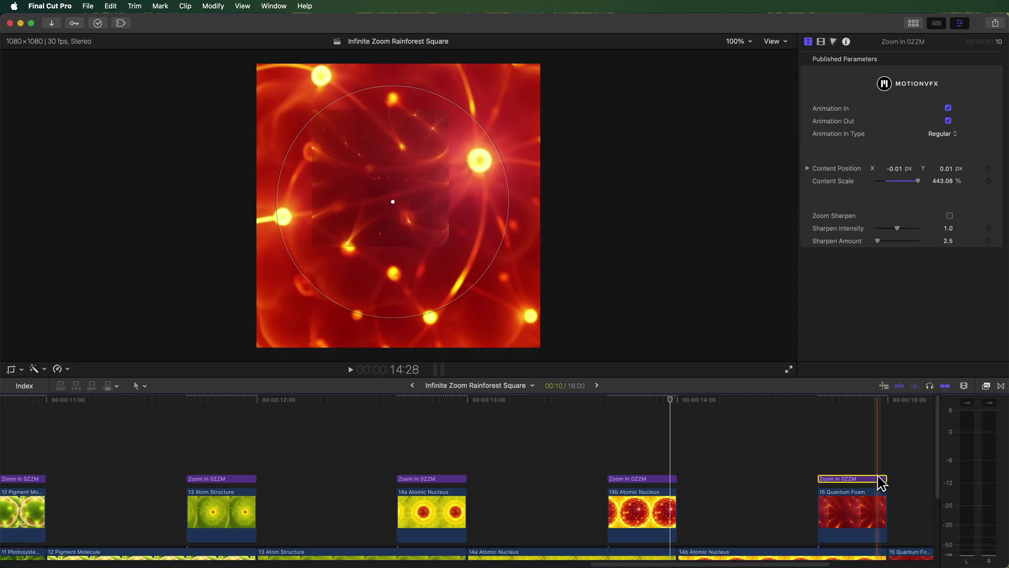